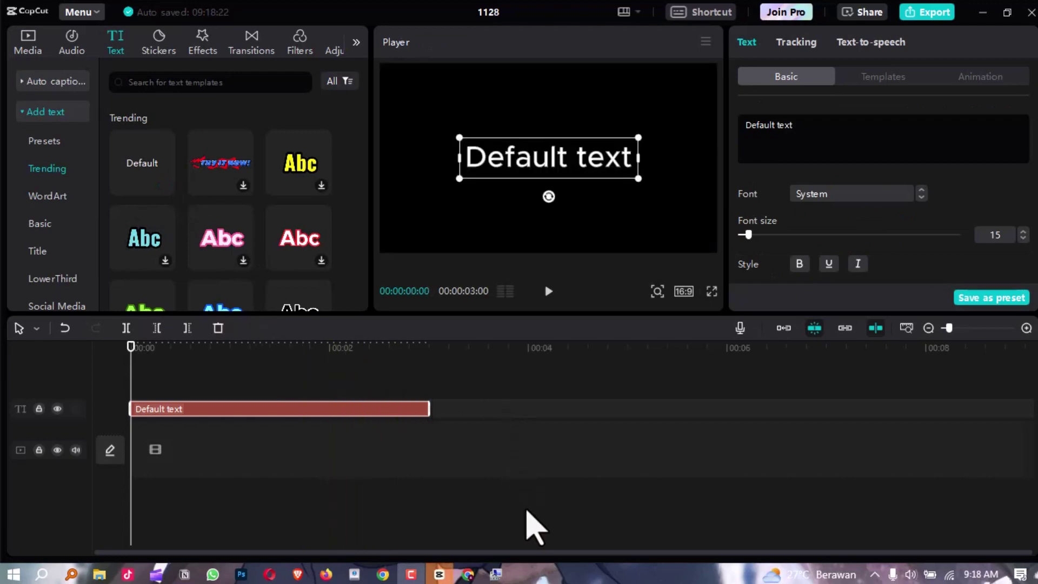
- Extend the text clip to about 6 seconds and replace its default text with POWEREDITOR
left_click_drag(430, 409, 731, 410)
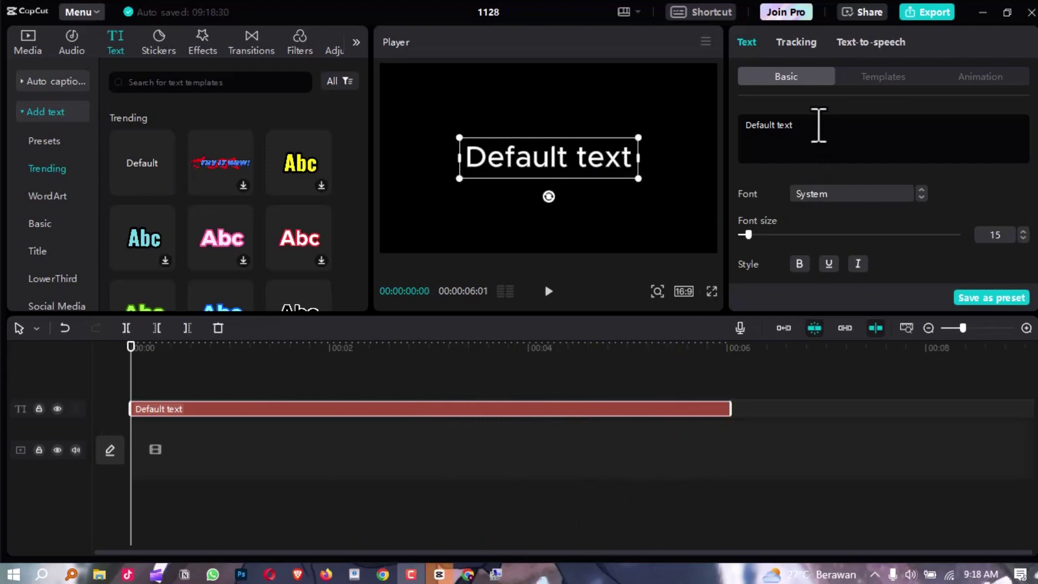
left_click_drag(819, 125, 727, 146)
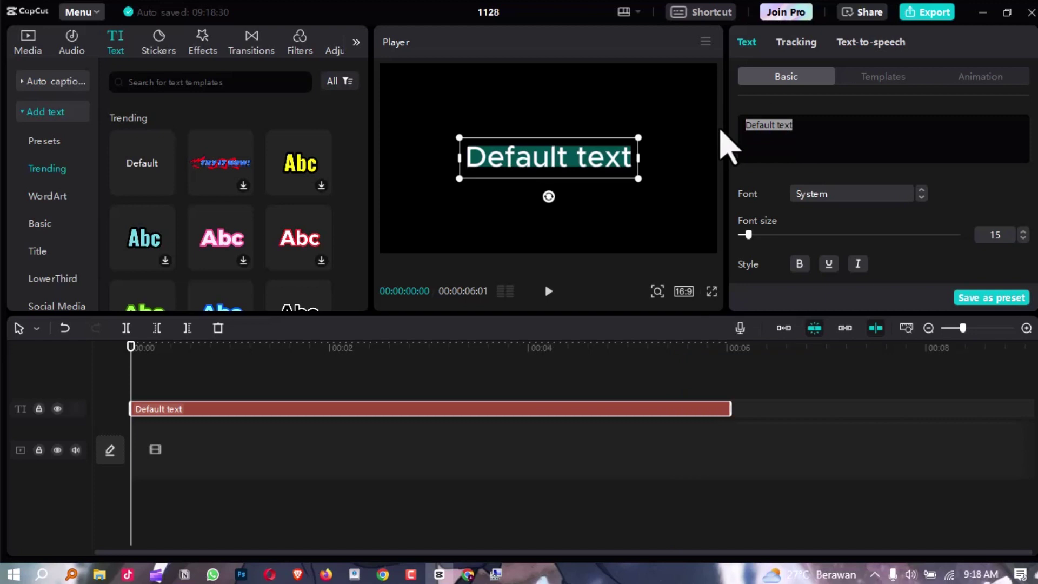
type("POWE")
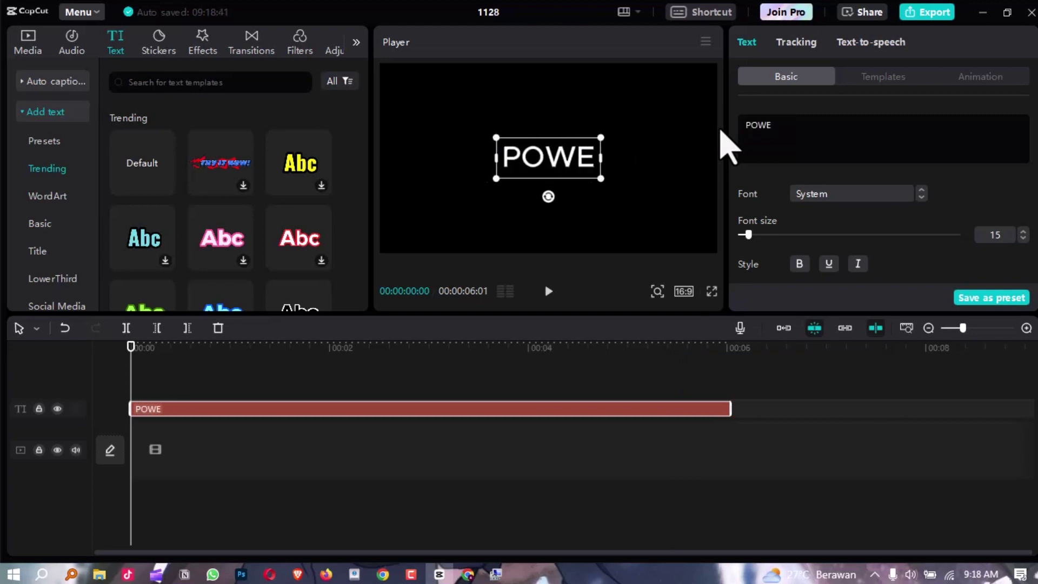
type("RED")
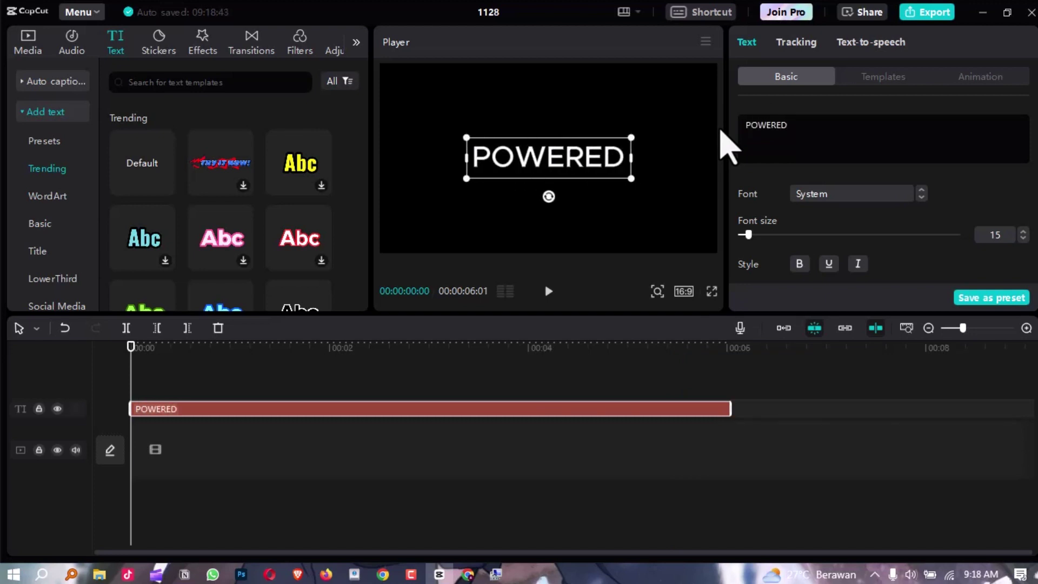
type("ITOR")
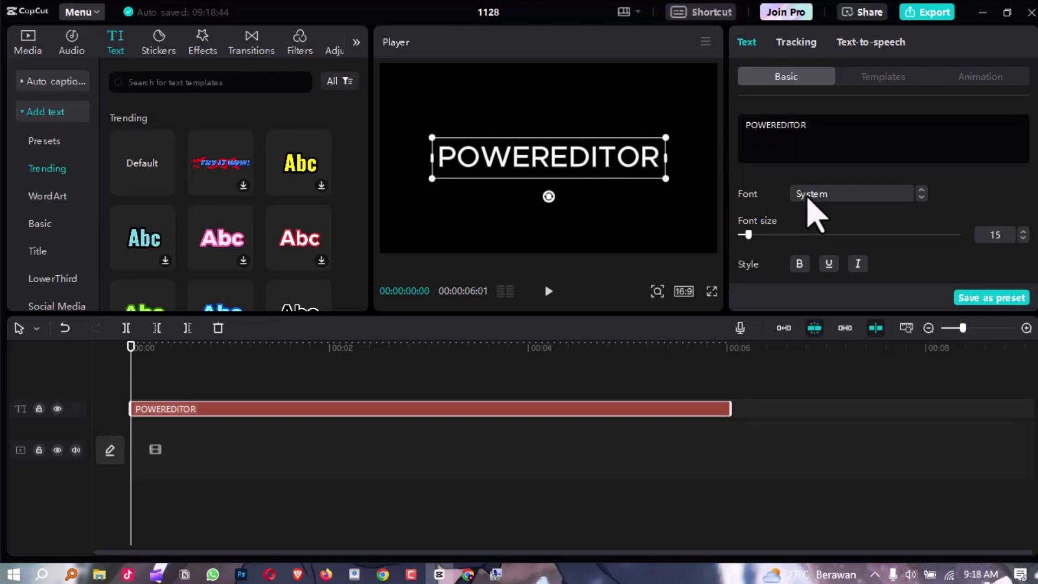
- Set the POWEREDITOR text's font to Onest-Black
left_click(828, 194)
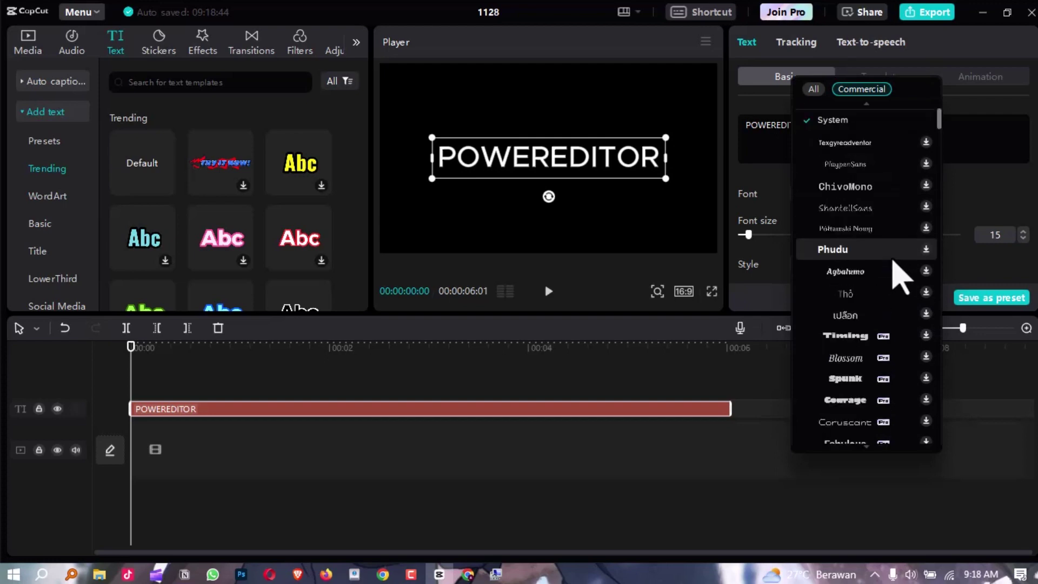
scroll(903, 281, "down", 5)
scroll(911, 276, "up", 7)
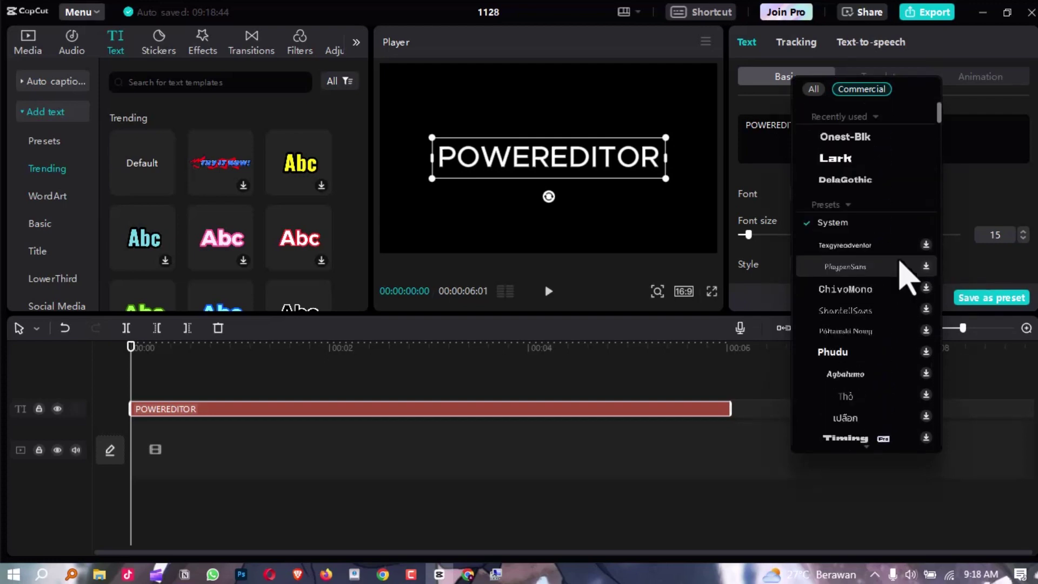
left_click(877, 144)
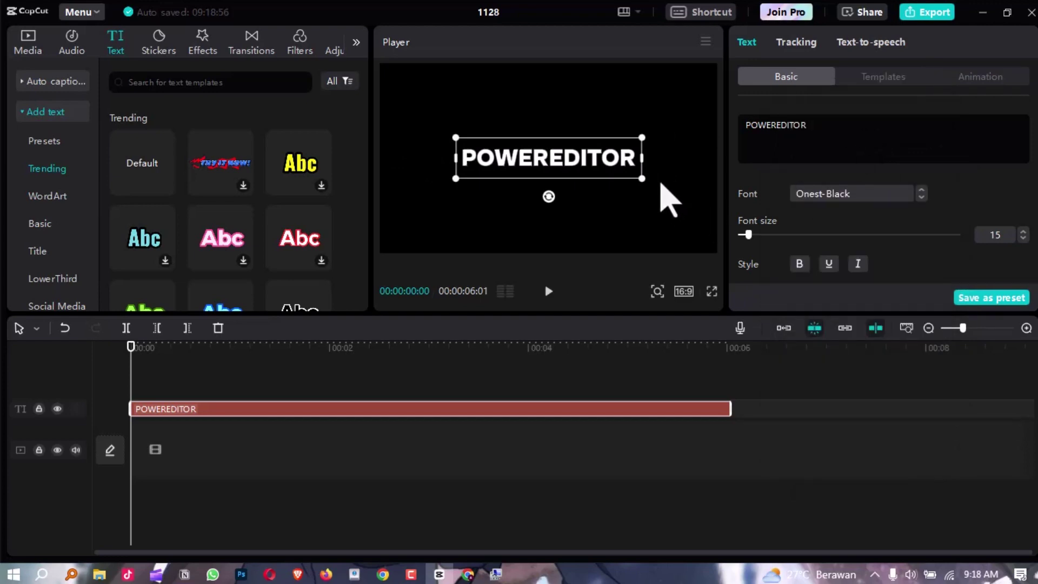
- Enlarge the POWEREDITOR title slightly in the preview, checking its size in full screen
left_click_drag(645, 181, 672, 185)
key("ctrl+shift+f")
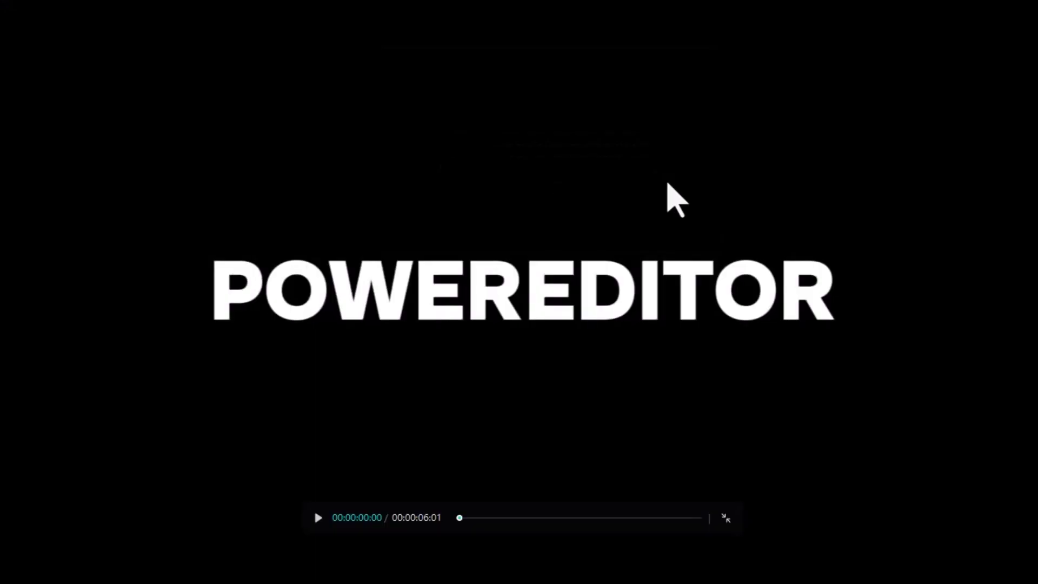
key("Escape")
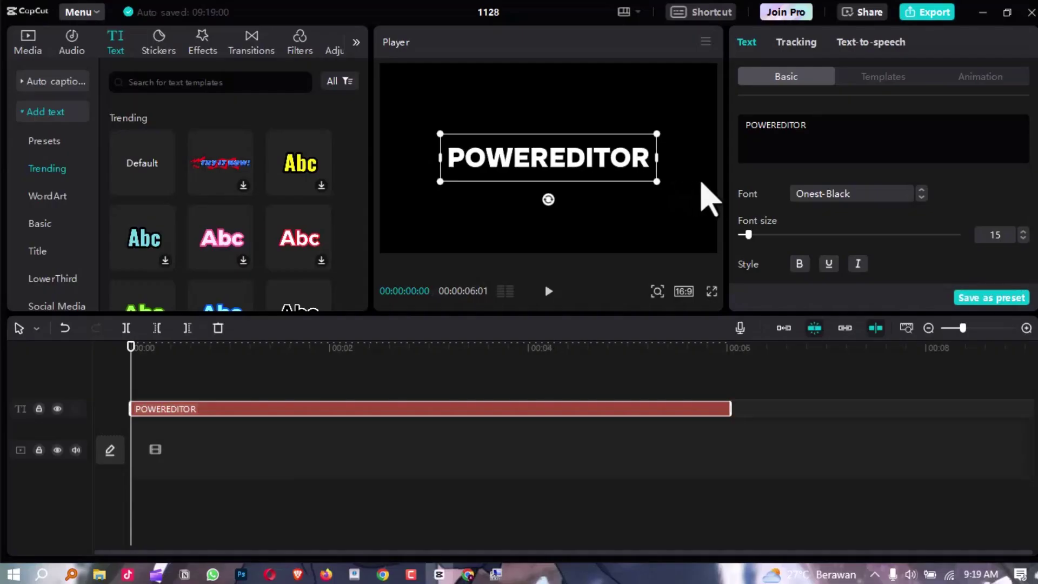
mouse_move(665, 187)
left_mouse_down()
mouse_move(658, 181)
mouse_move(667, 185)
left_mouse_up()
key("ctrl+shift+f")
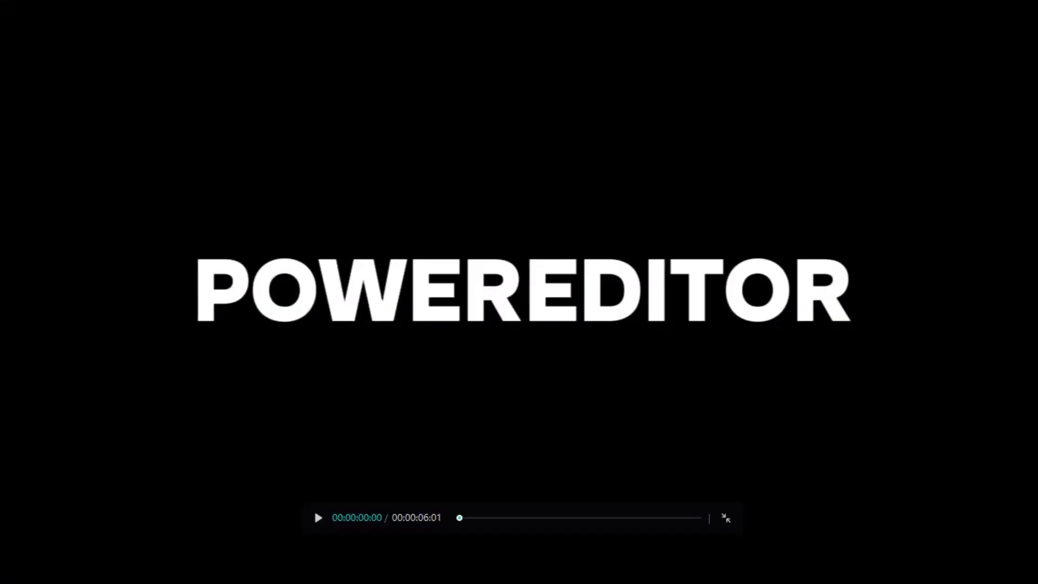
key("Escape")
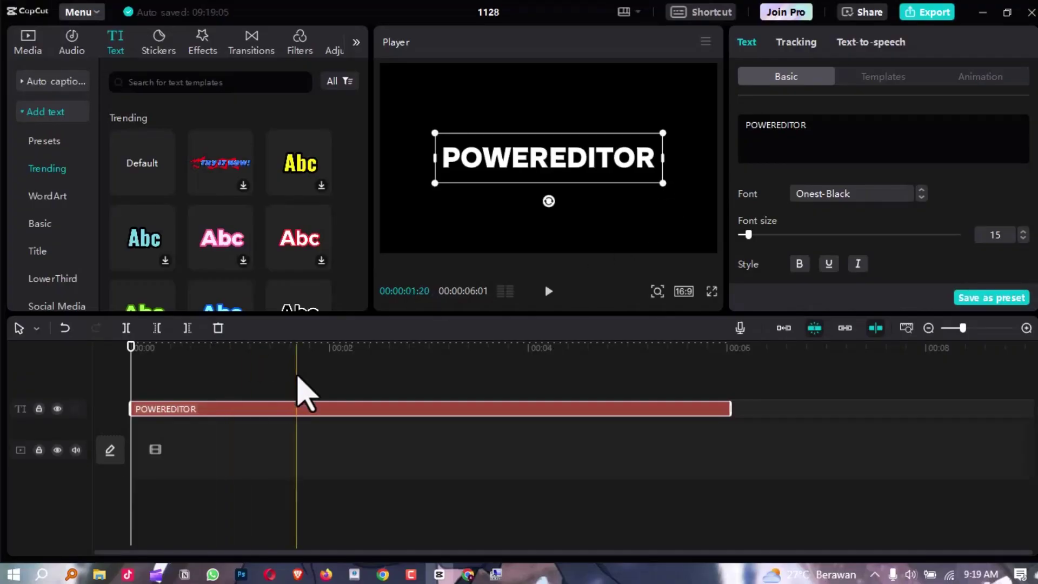
- Convert the POWEREDITOR text into a compound clip and move it onto the main track
left_click(246, 393)
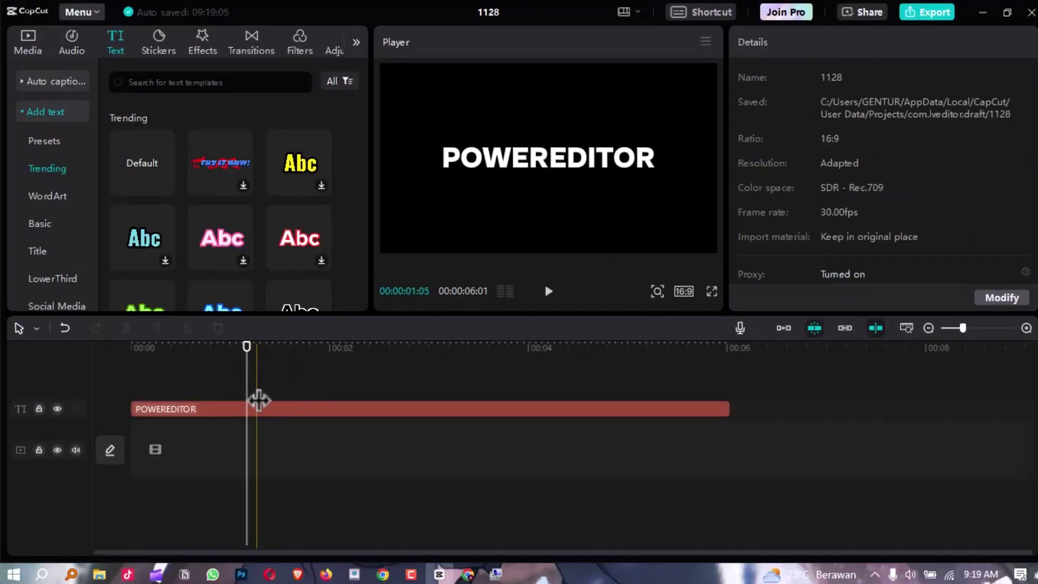
left_click(269, 411)
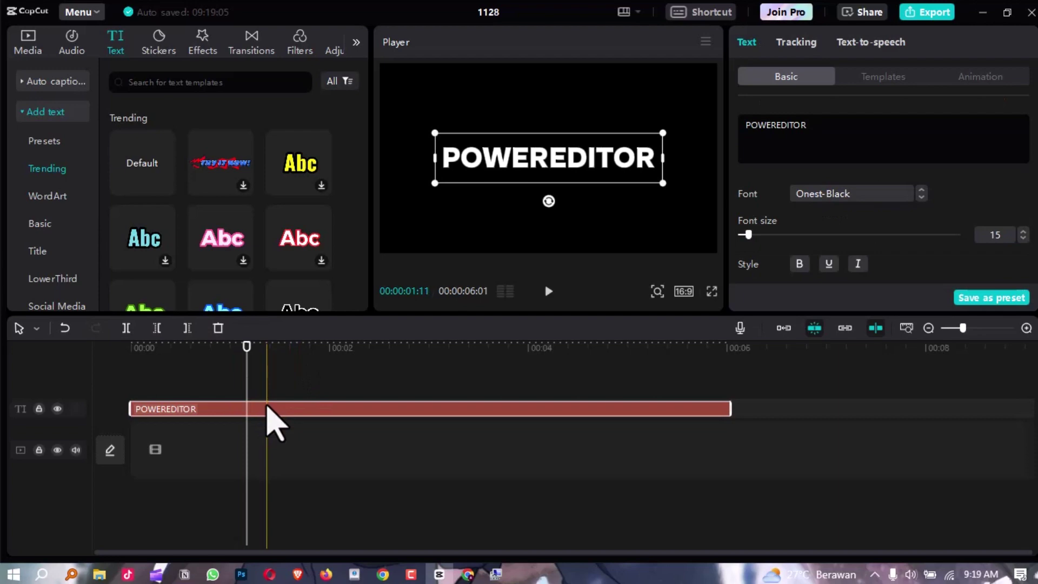
right_click(269, 411)
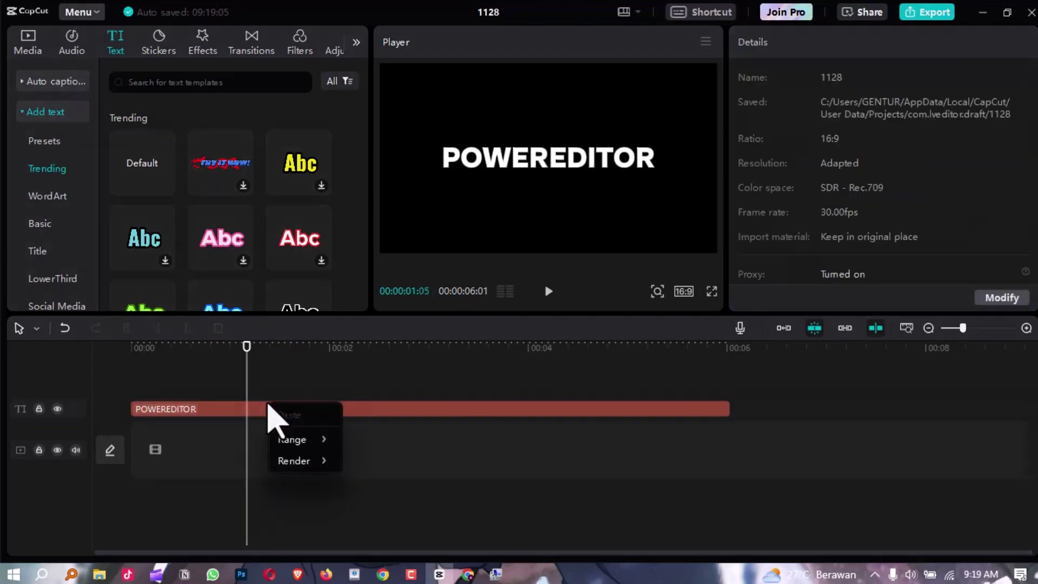
key("Escape")
left_click(427, 414)
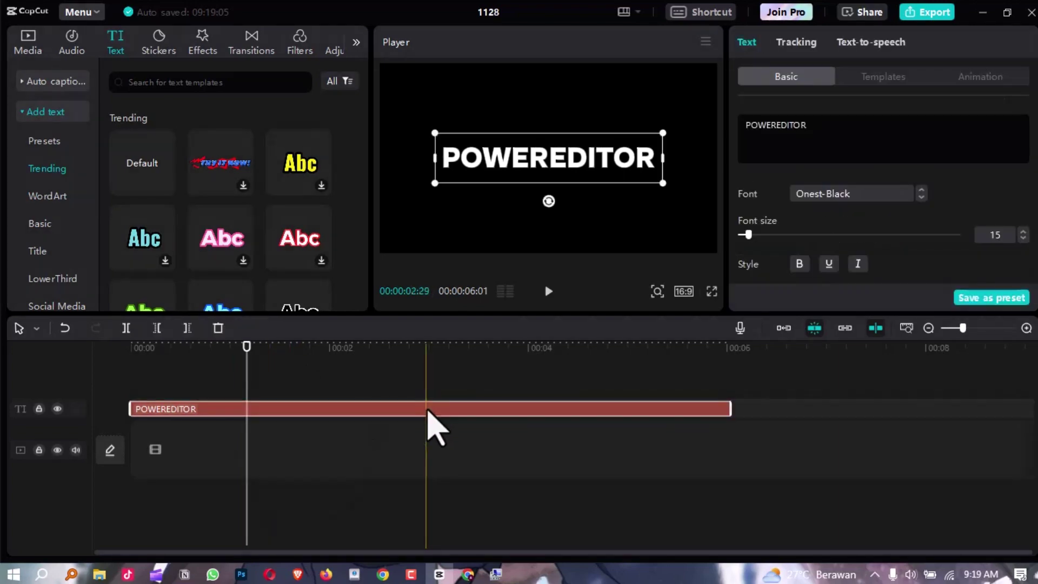
right_click(433, 420)
left_click(474, 487)
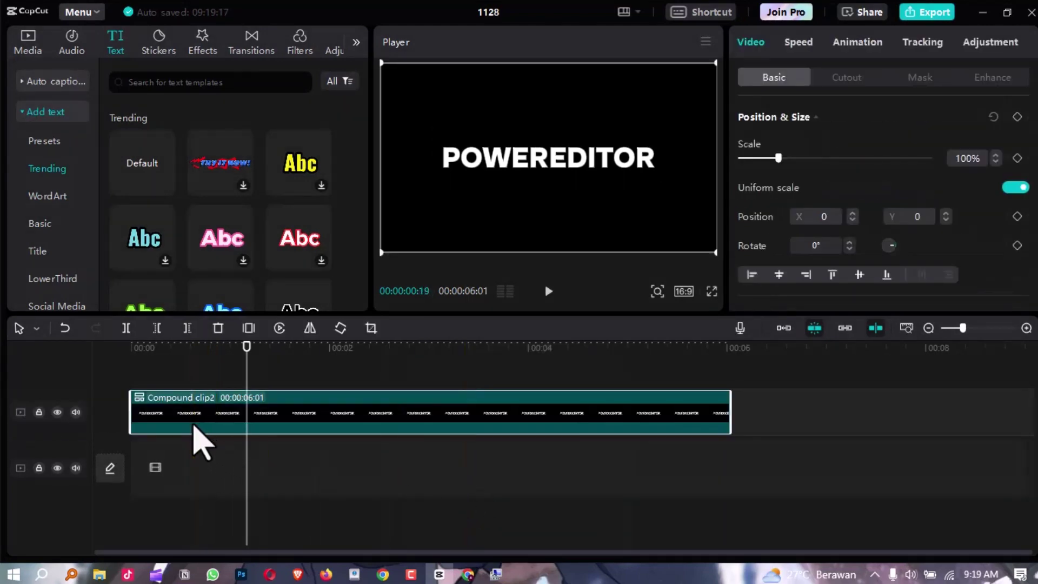
left_click_drag(193, 426, 190, 477)
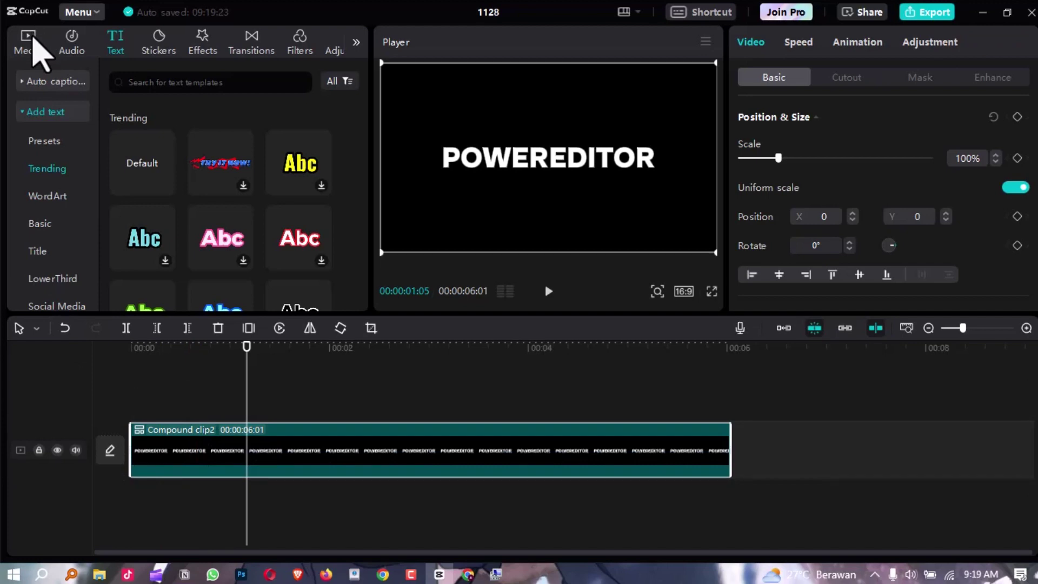
- Add the library's black clip above the compound clip from time zero and trim the compound clip to the same 00:00:05:02 length
left_click(28, 40)
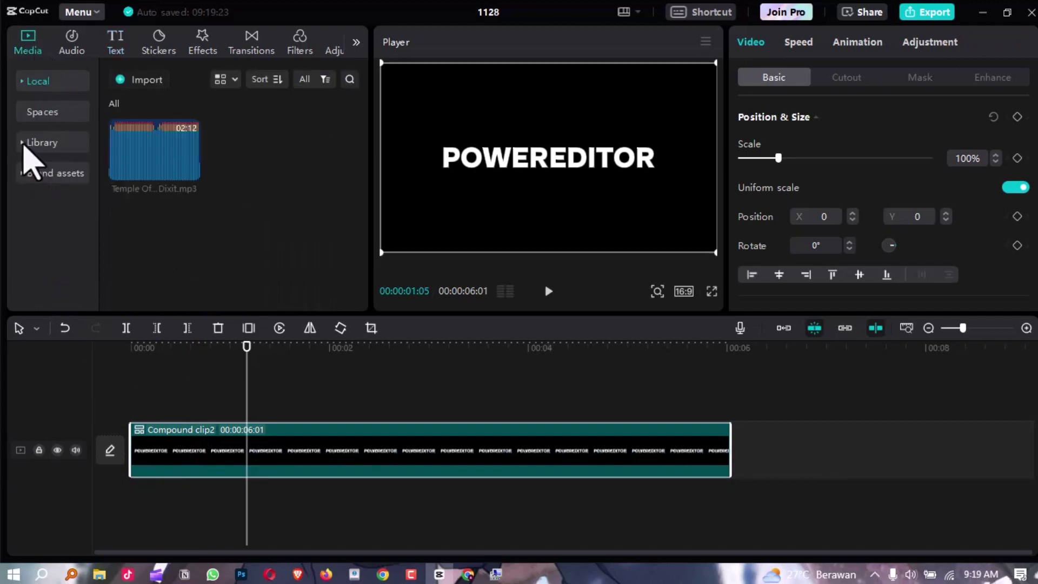
left_click(33, 142)
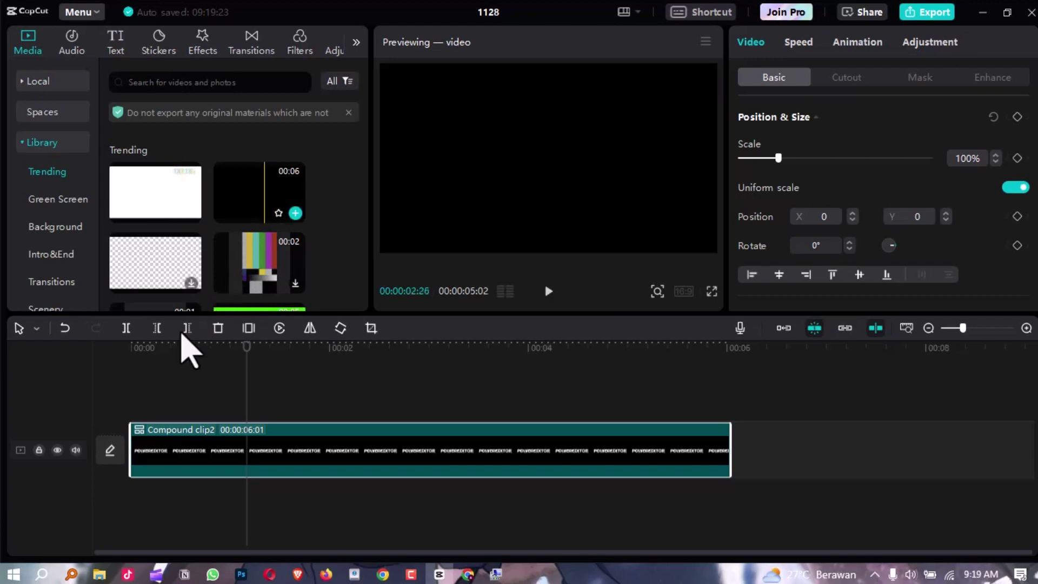
left_click_drag(148, 390, 292, 397)
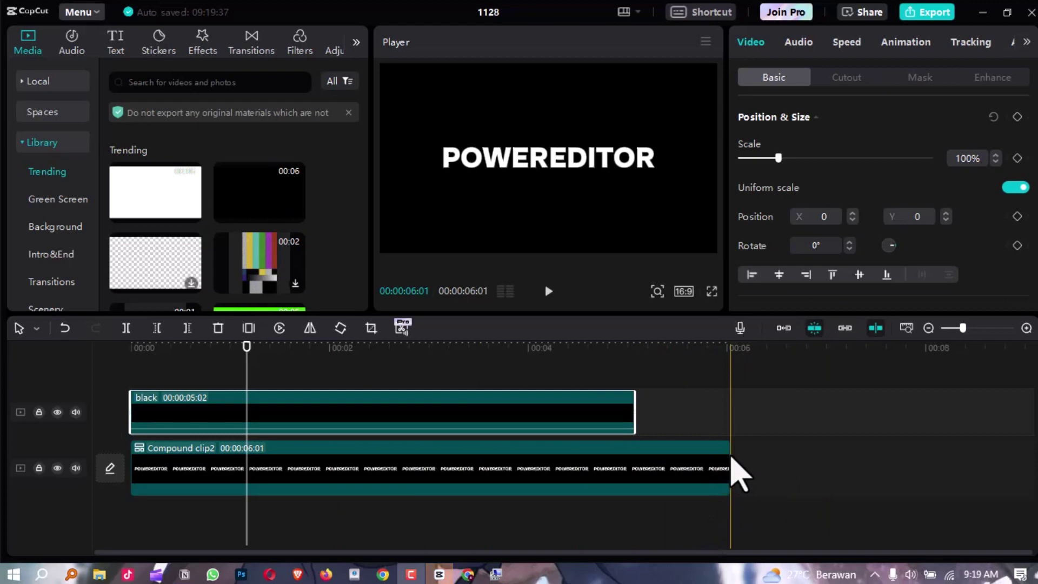
left_click_drag(731, 458, 636, 457)
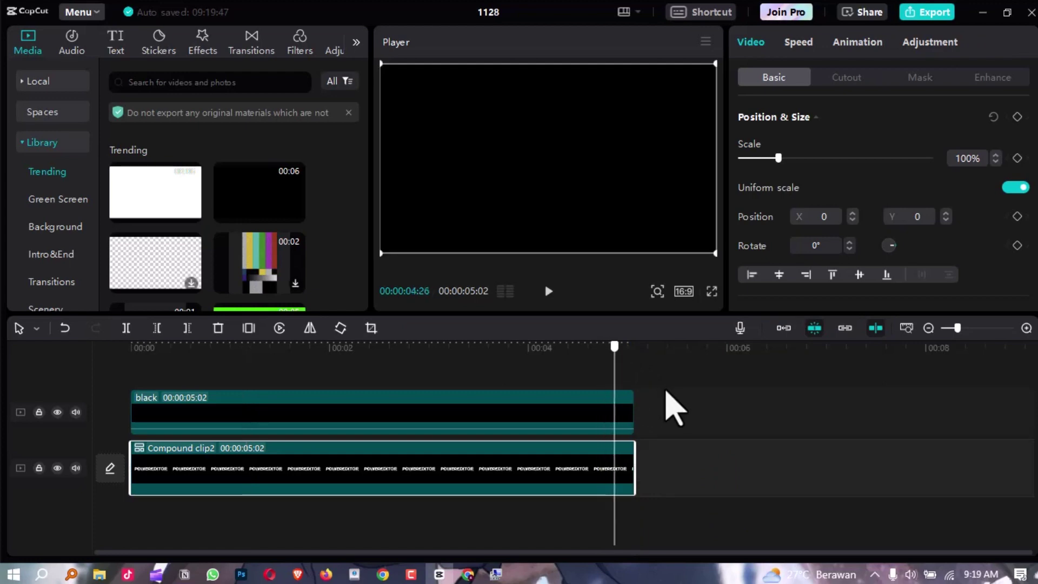
- Apply a filmstrip mask to the black clip, narrowed to size 152, rotated to -66° and feathered to 13
left_click(664, 412)
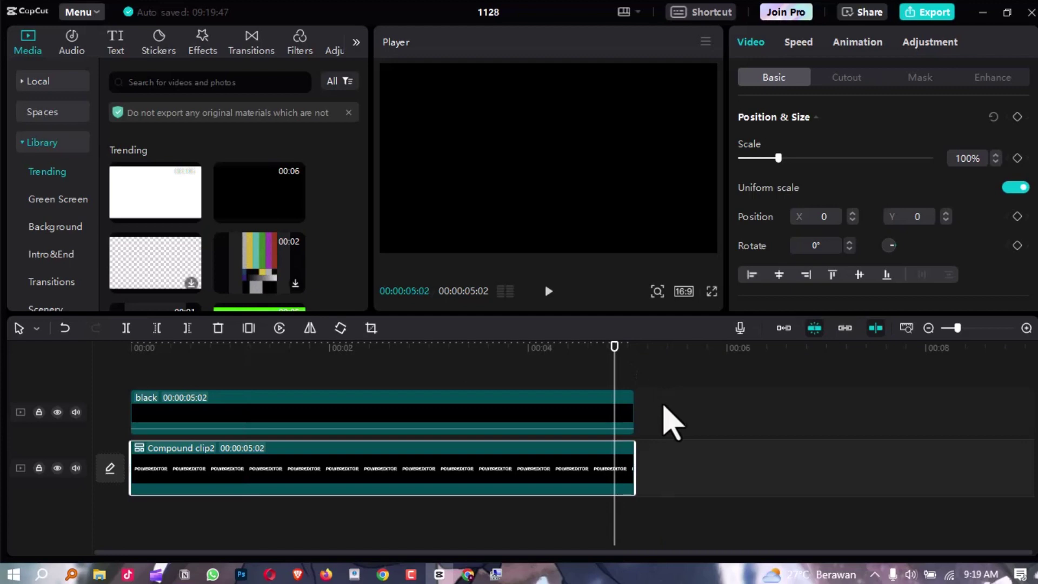
left_click(145, 353)
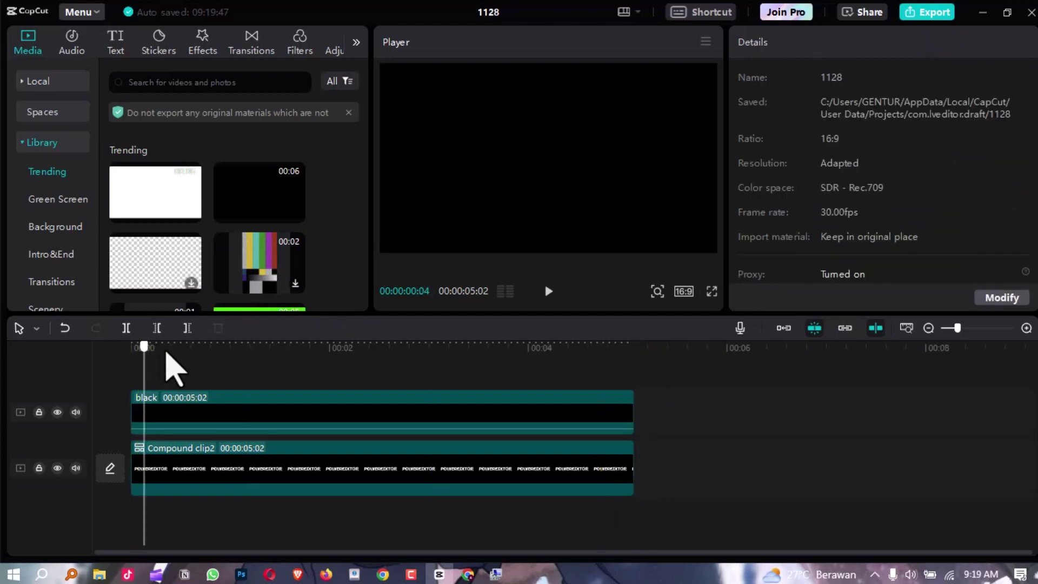
left_click(492, 411)
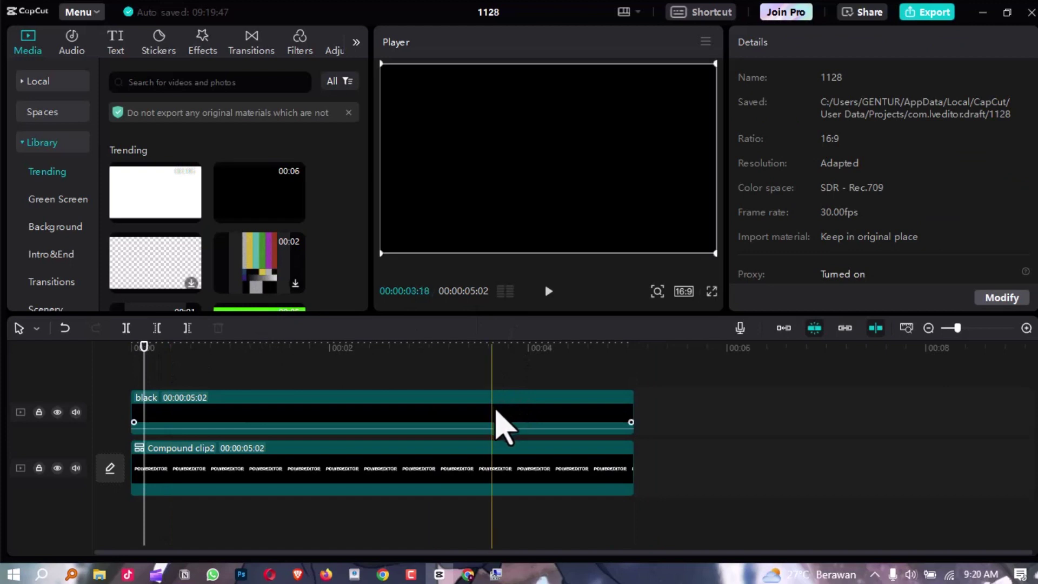
left_click(940, 81)
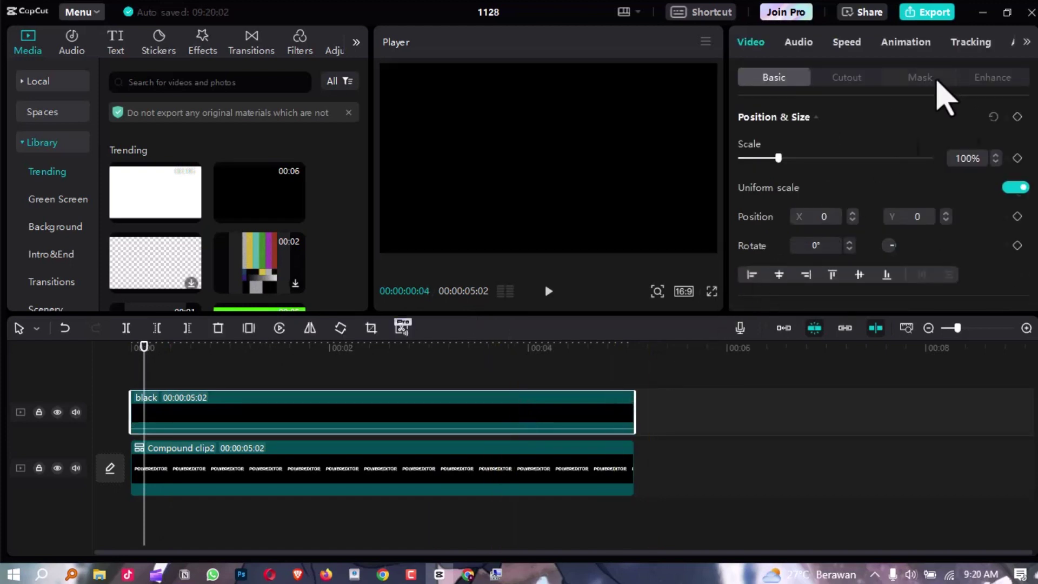
left_click(886, 189)
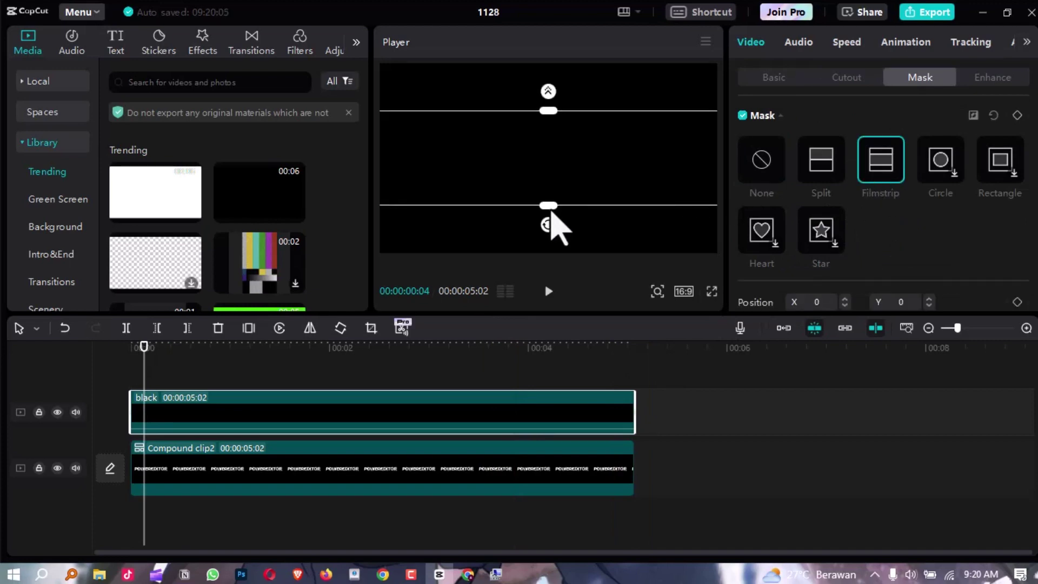
left_click_drag(551, 212, 559, 167)
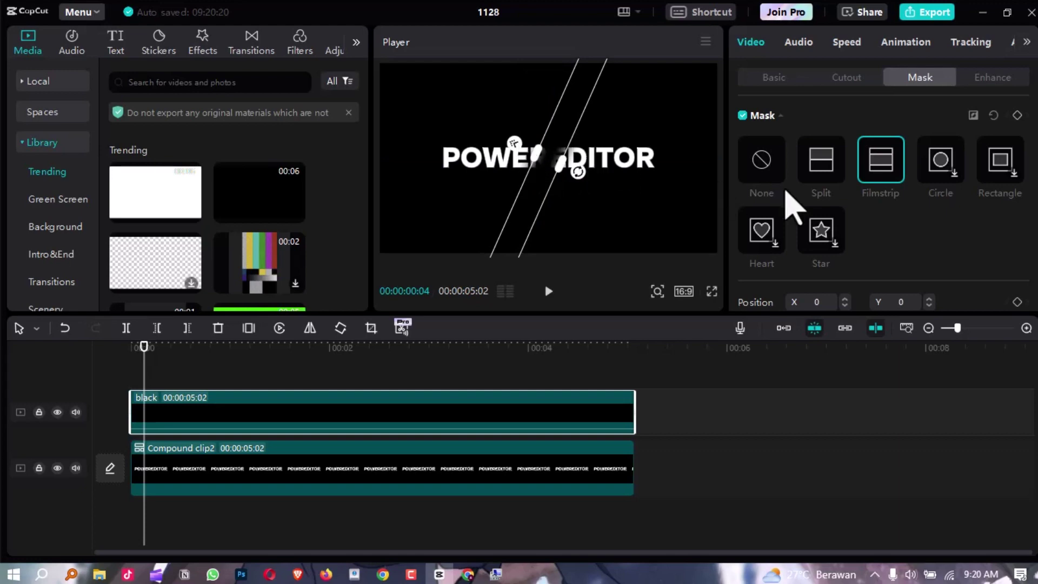
- Invert the black clip's filmstrip mask so the title shows only inside the slanted strip
scroll(920, 217, "down", 3)
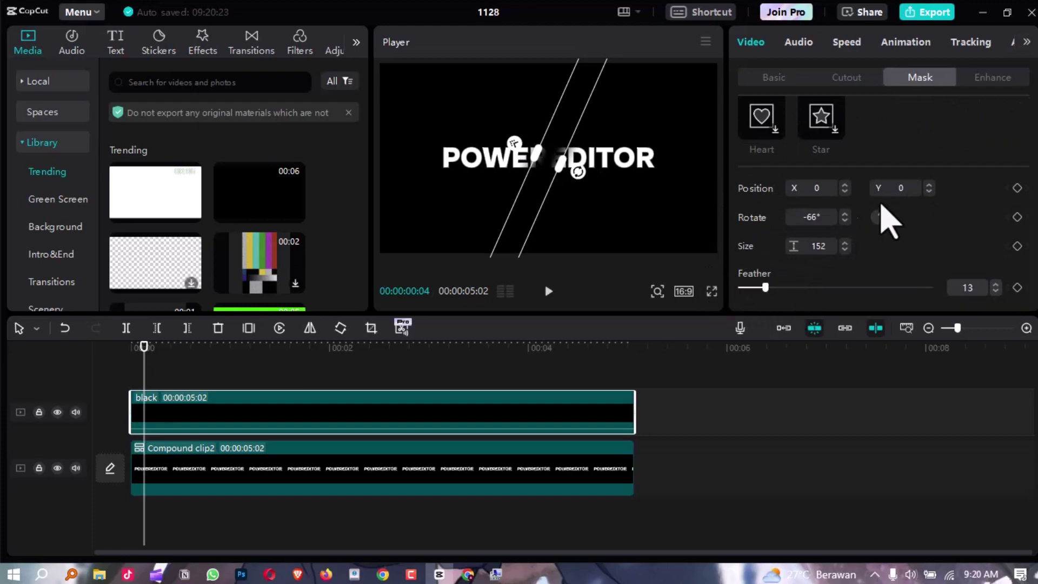
scroll(938, 225, "up", 3)
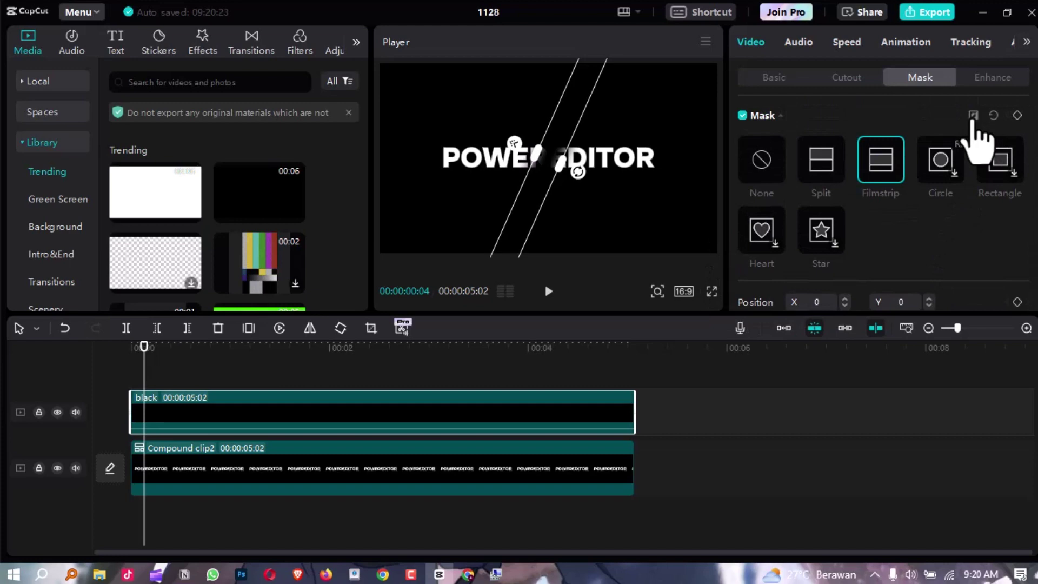
left_click(974, 115)
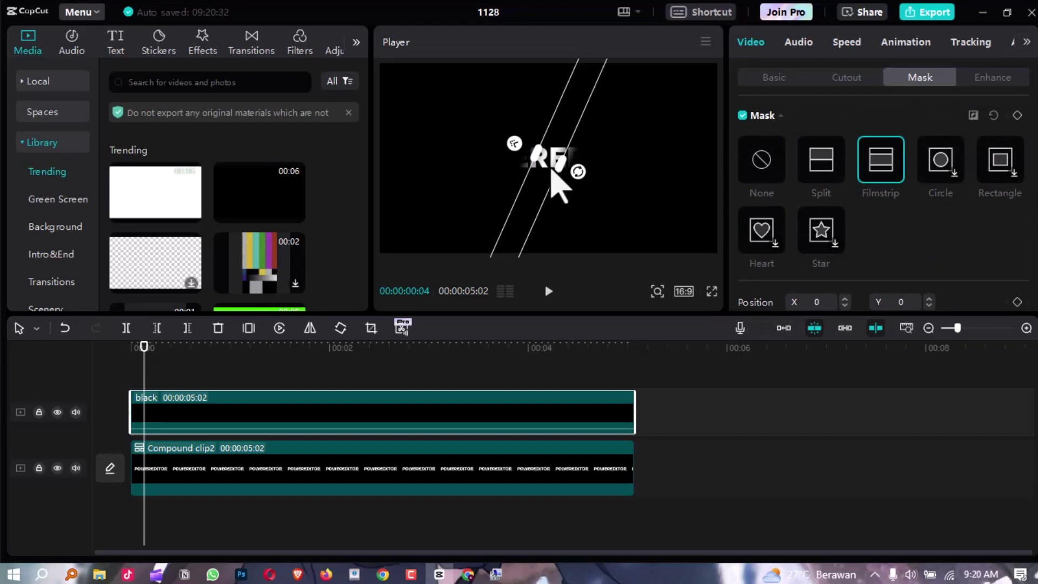
- Move the mask strip off the title's first letter to about X -753, Y 46, and add a mask keyframe at 00:00:00:13
left_click_drag(551, 172, 461, 172)
key("ctrl+shift+f")
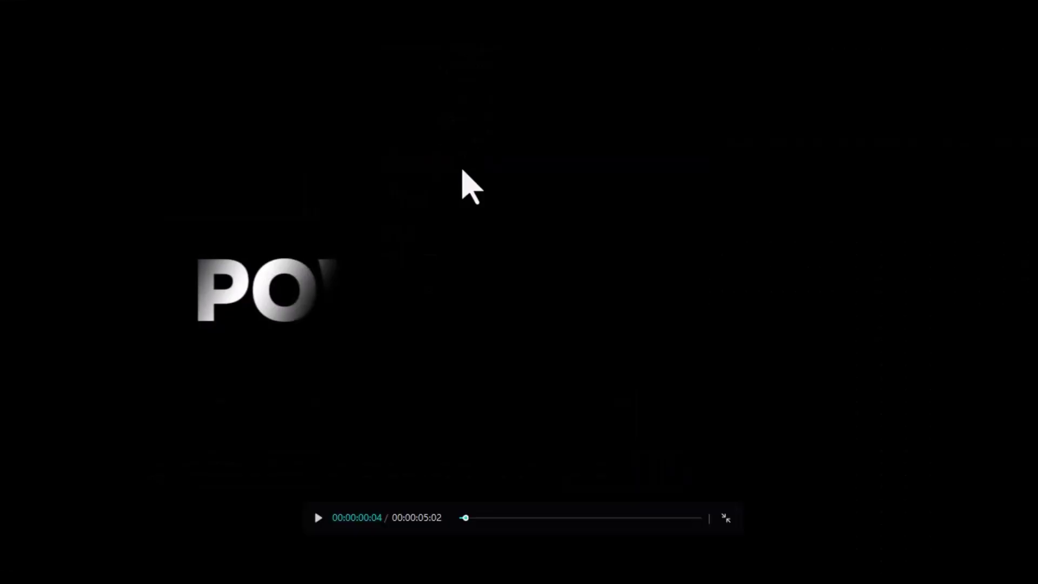
key("Escape")
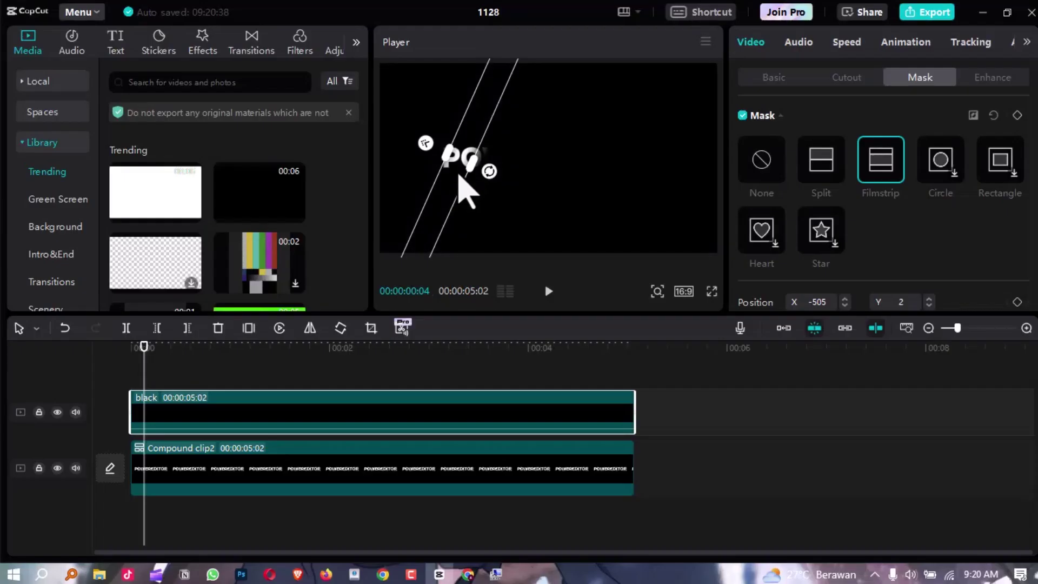
left_click_drag(461, 177, 363, 212)
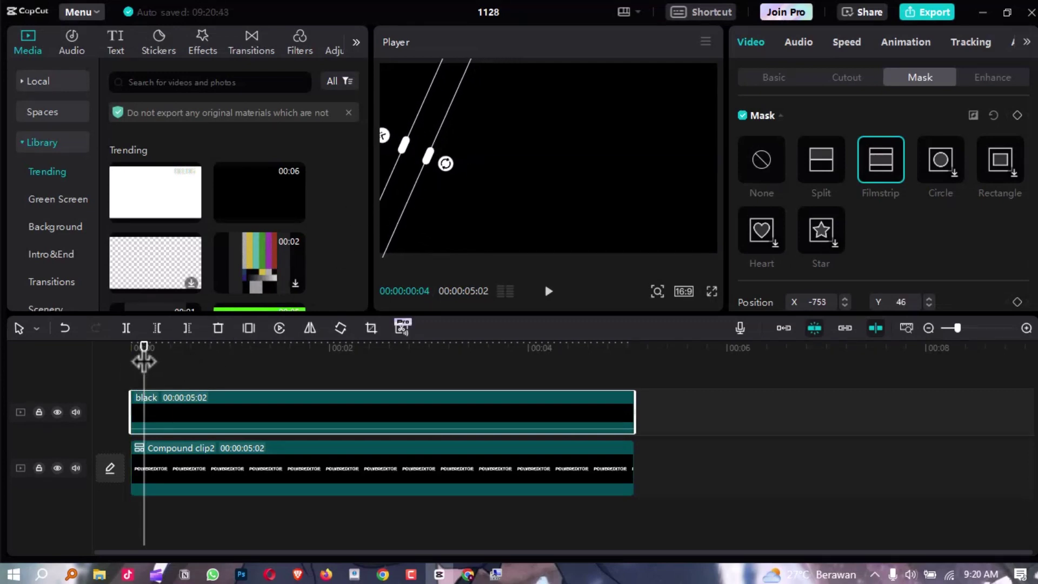
left_click_drag(144, 361, 173, 369)
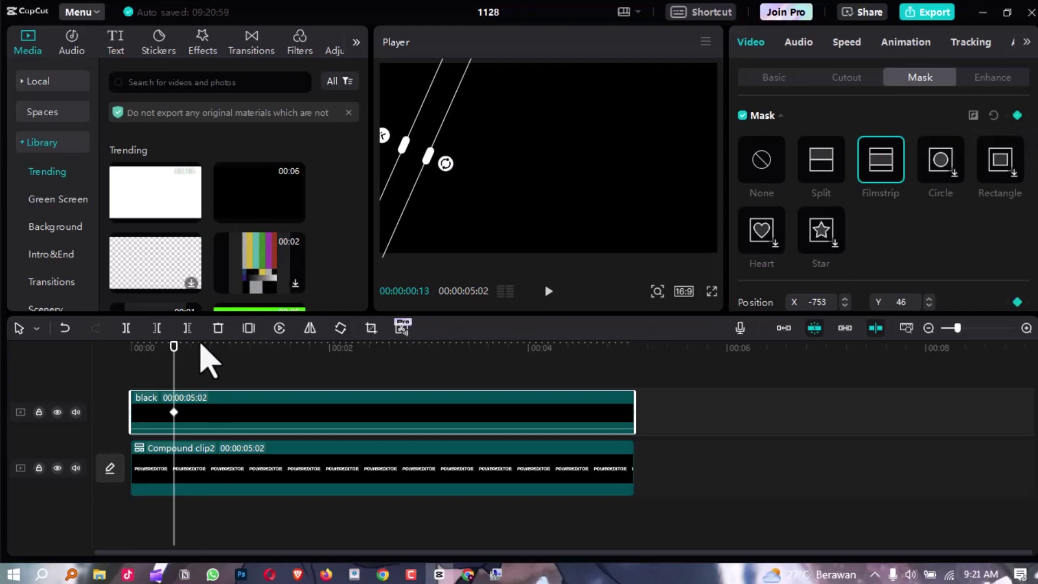
- At 00:00:04:00, move the black clip's mask strip past the title's last letter to X 862, Y 2, and preview the sweep
left_click_drag(196, 352, 528, 345)
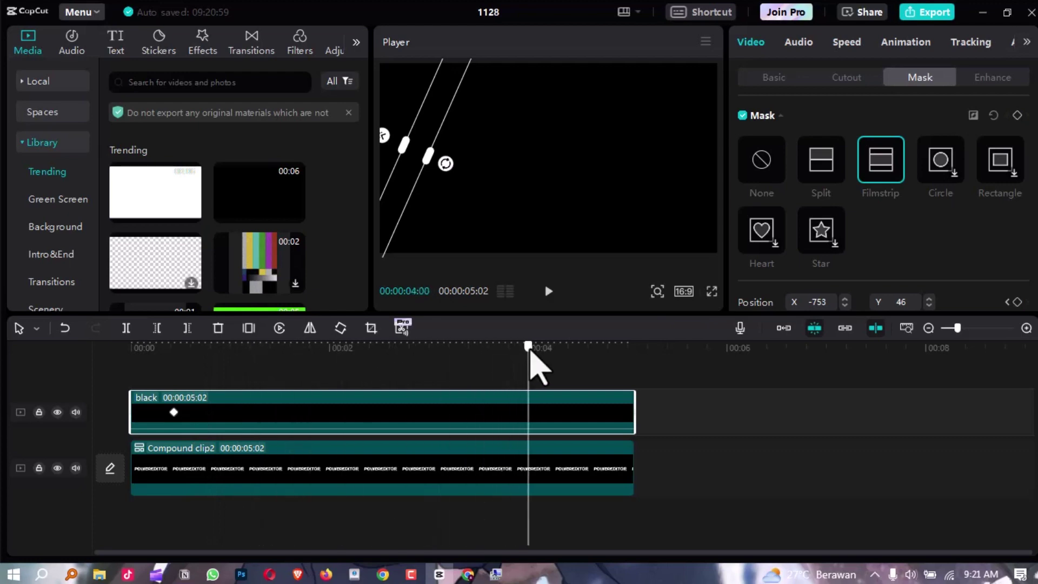
left_click_drag(412, 159, 697, 172)
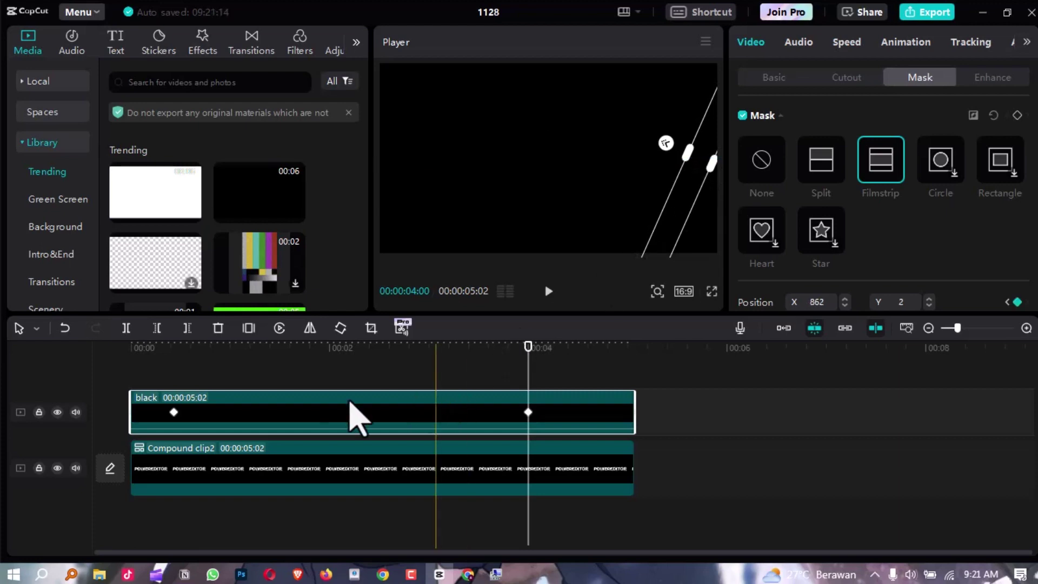
left_click(133, 349)
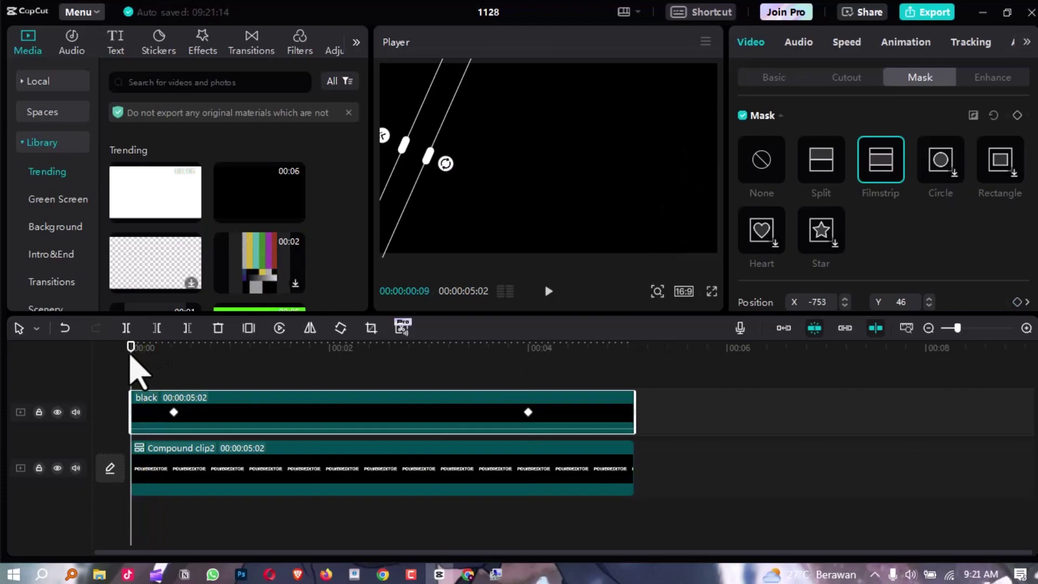
key("ctrl+shift+f")
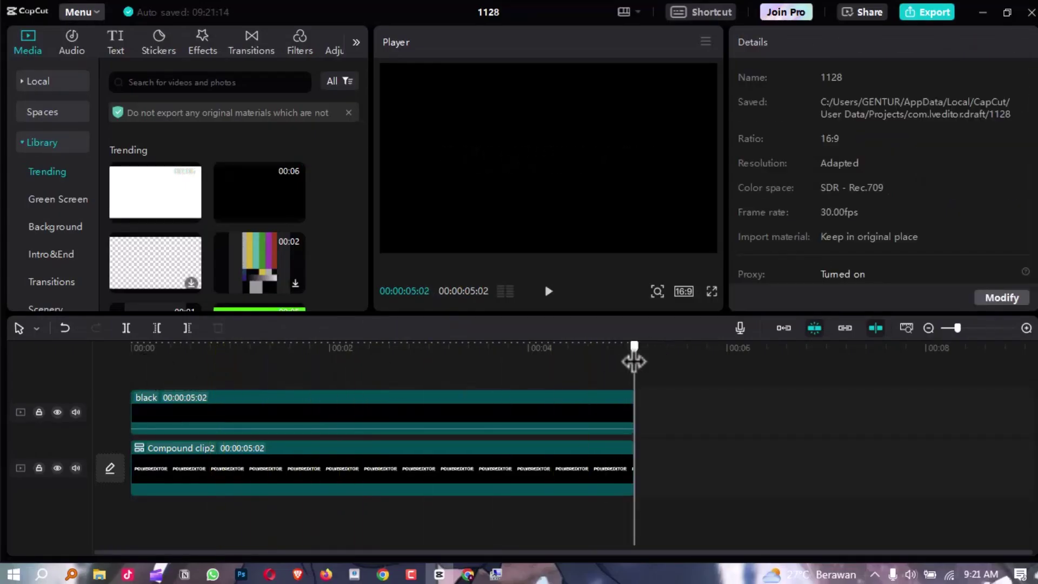
- Add the Angel light effect above the black clip, starting at time zero and extended to the clips' end at 00:00:05:02
left_click_drag(634, 362, 137, 399)
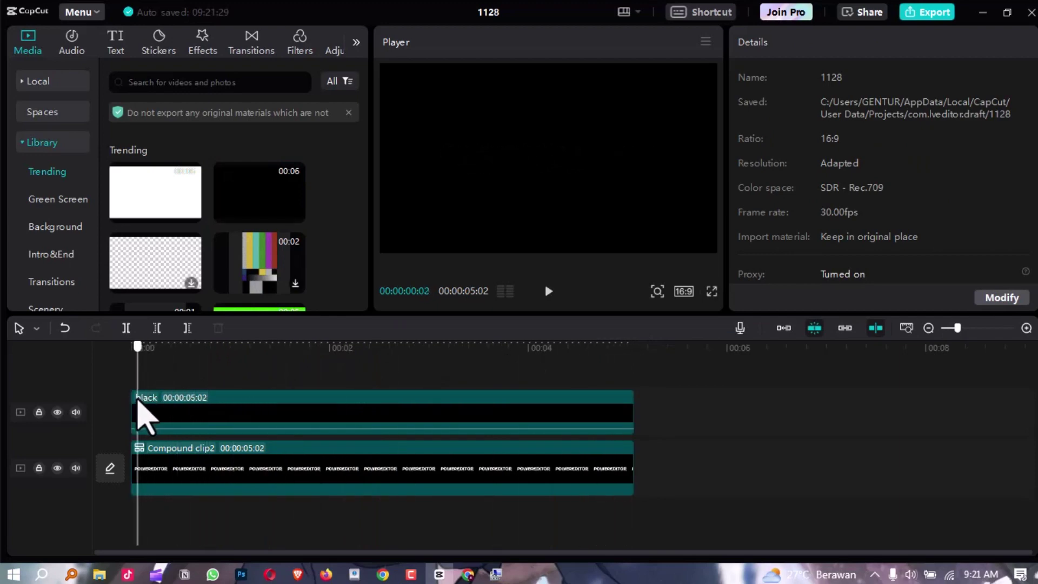
left_click(203, 41)
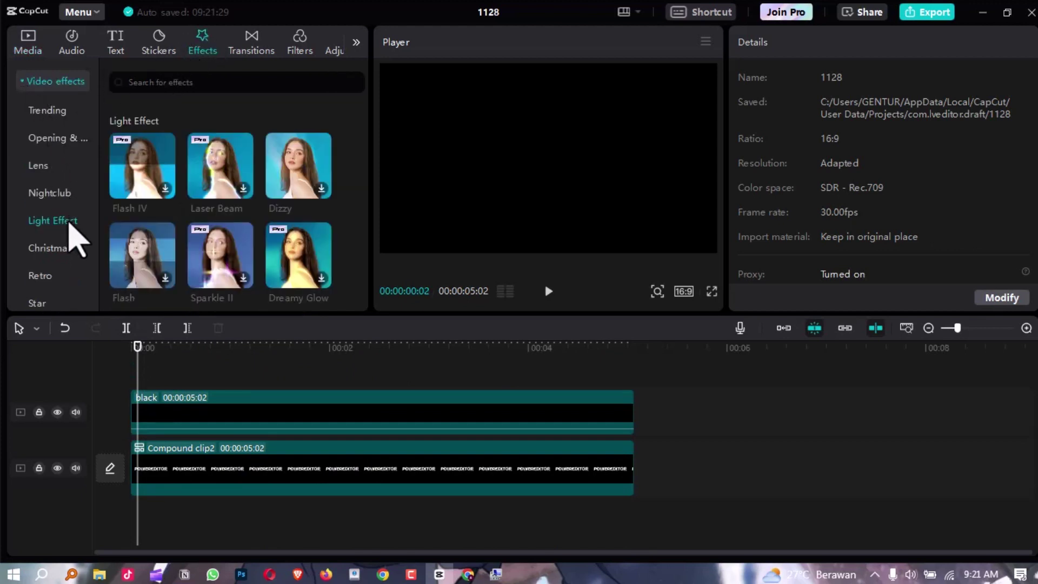
scroll(219, 238, "down", 3)
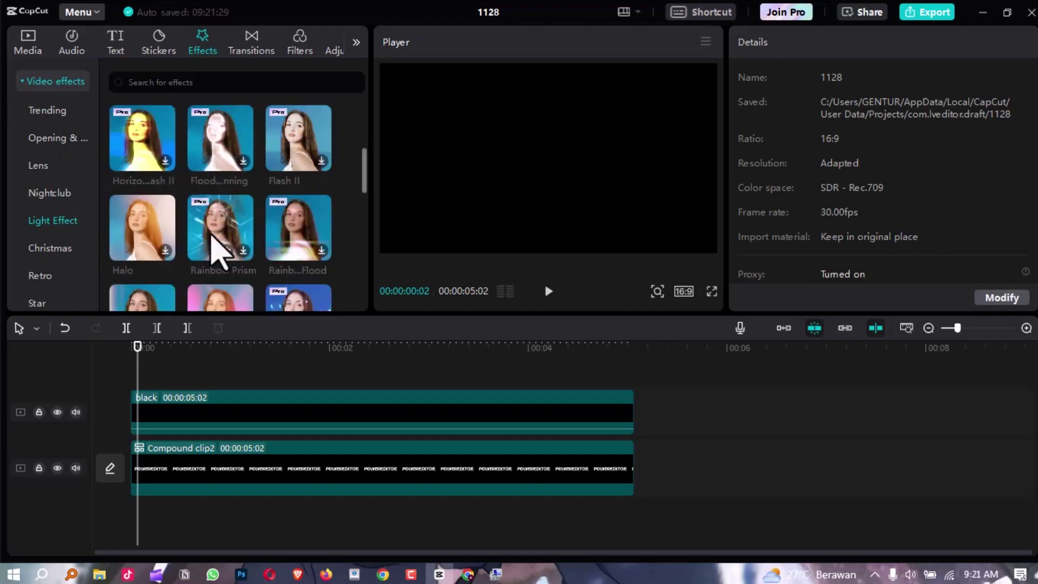
scroll(219, 250, "down", 4)
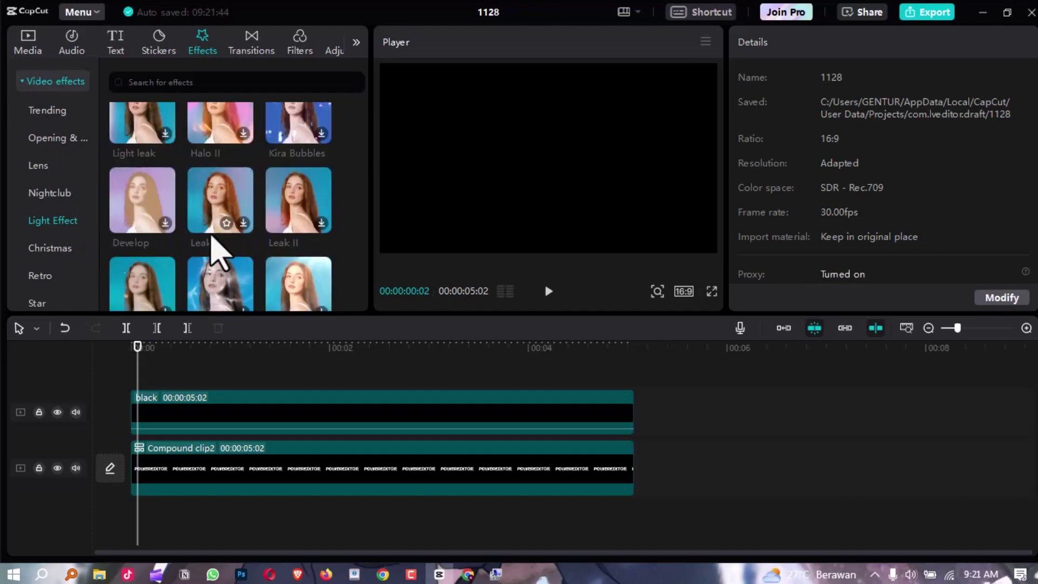
scroll(221, 241, "down", 3)
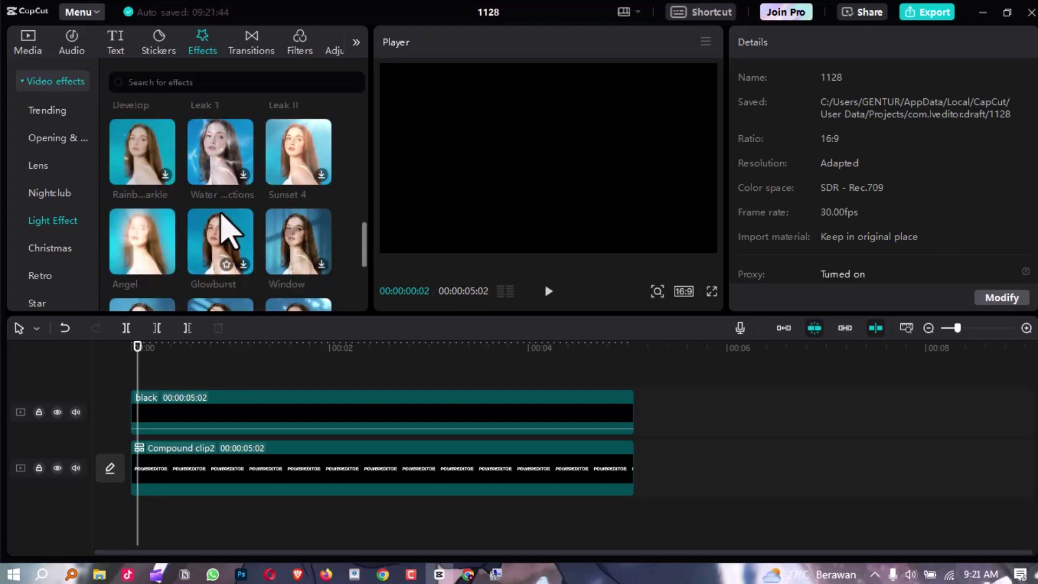
scroll(218, 227, "down", 2)
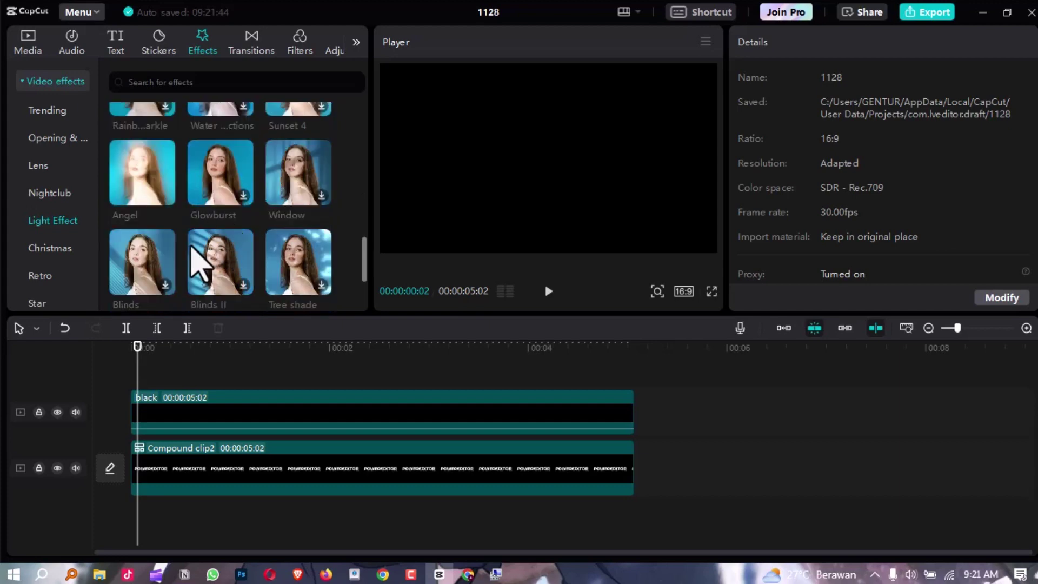
left_click(163, 195)
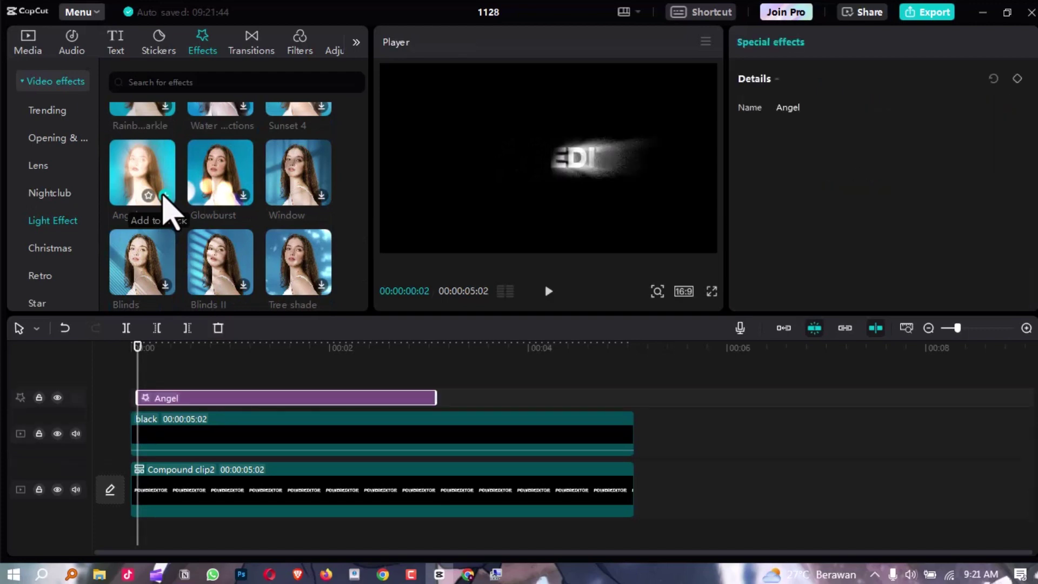
left_click_drag(252, 399, 247, 399)
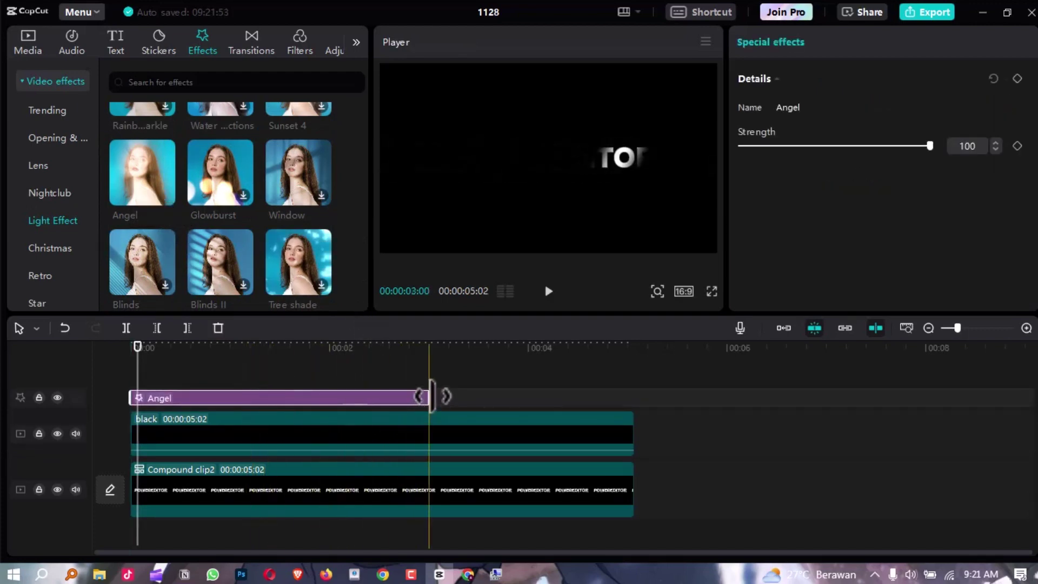
left_click_drag(431, 393, 631, 389)
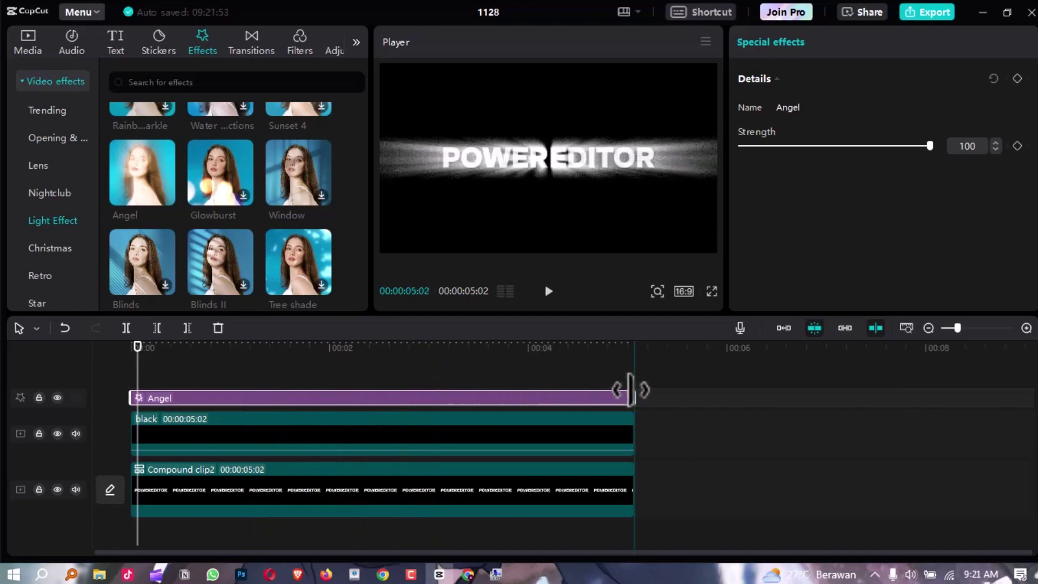
- Check the Angel effect full screen at 00:00:01:09 and reduce its strength to 60
left_click(260, 348)
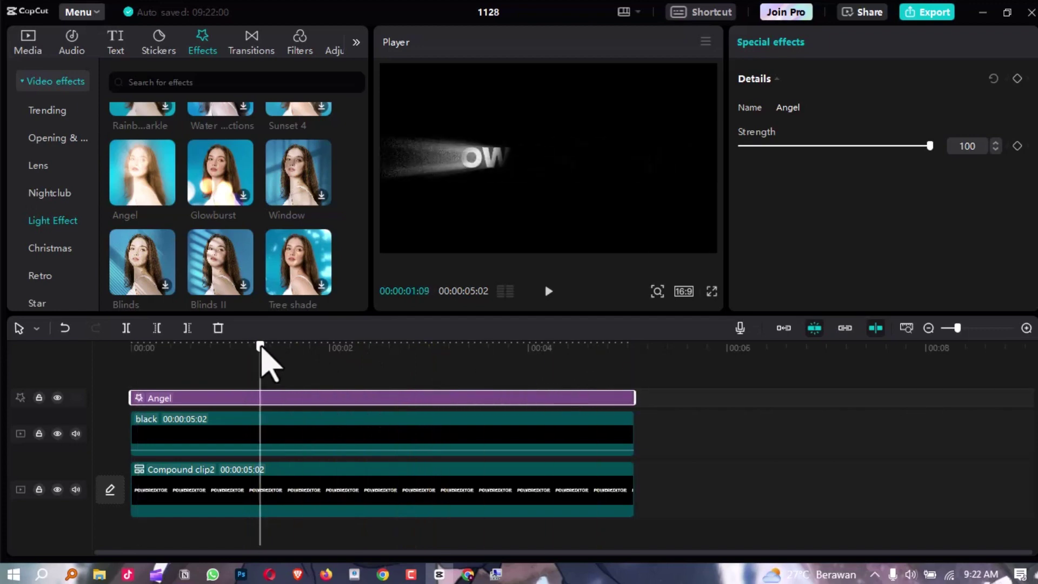
key("ctrl+shift+f")
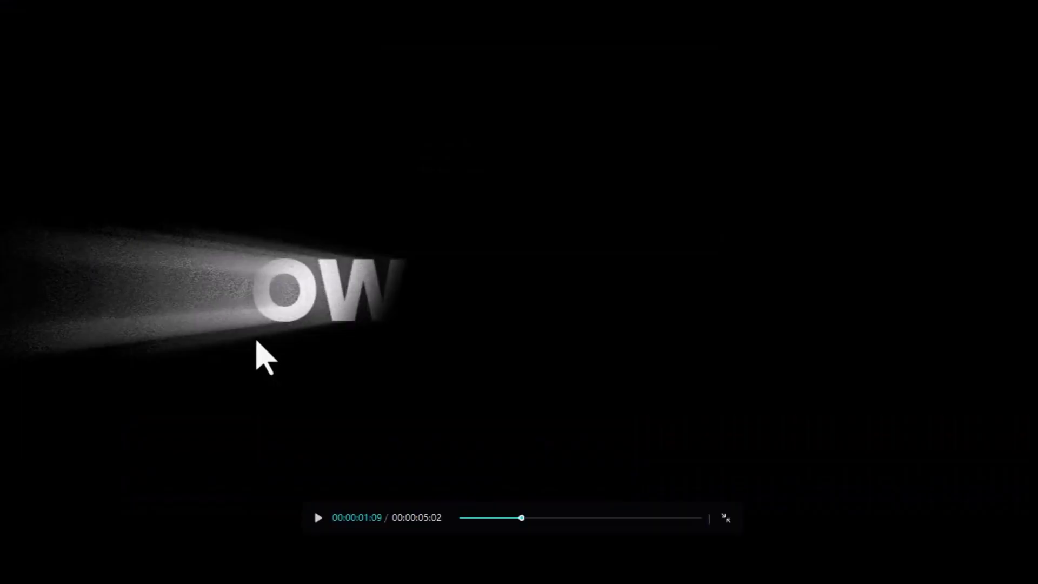
key("Escape")
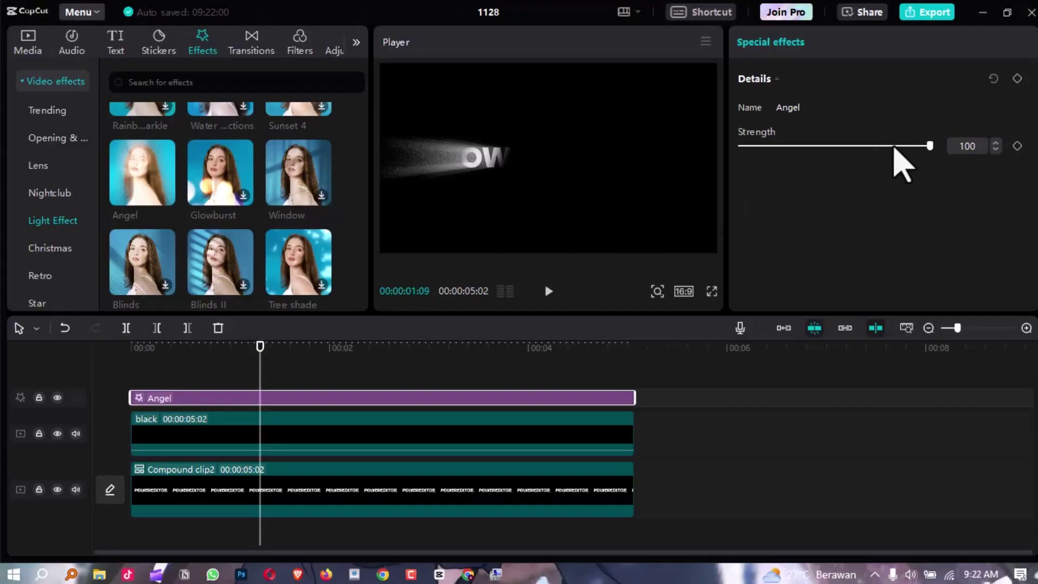
left_click_drag(895, 148, 865, 151)
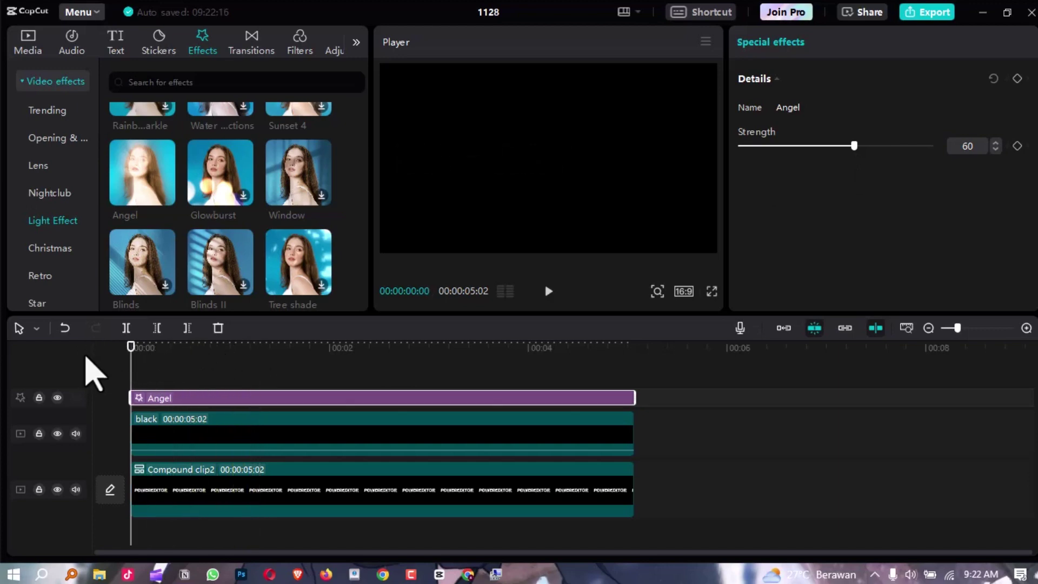
- Play the title animation full screen from the start to review the softened Angel glow
key("ctrl+shift+f")
key("space")
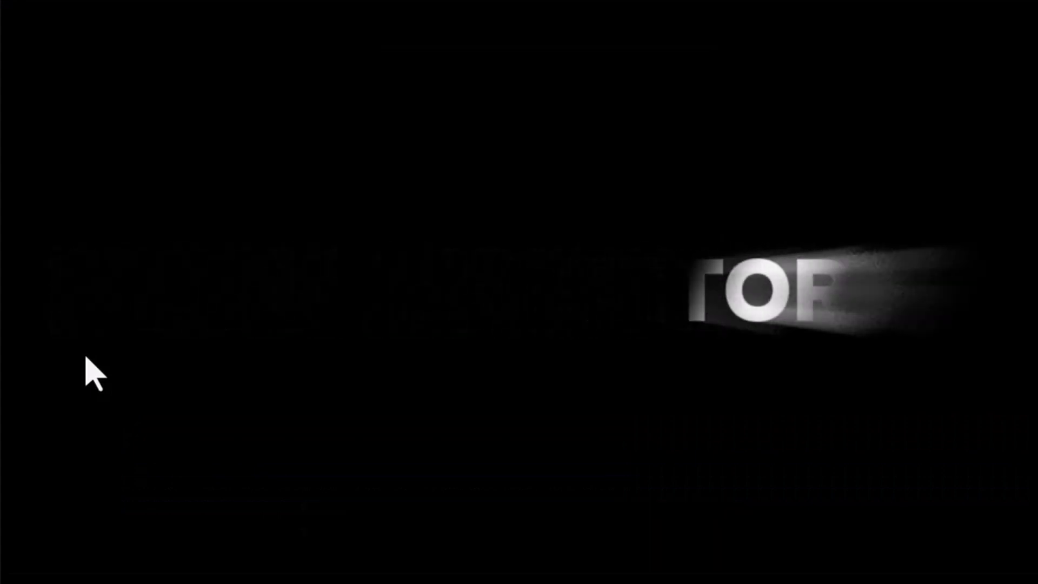
key("Escape")
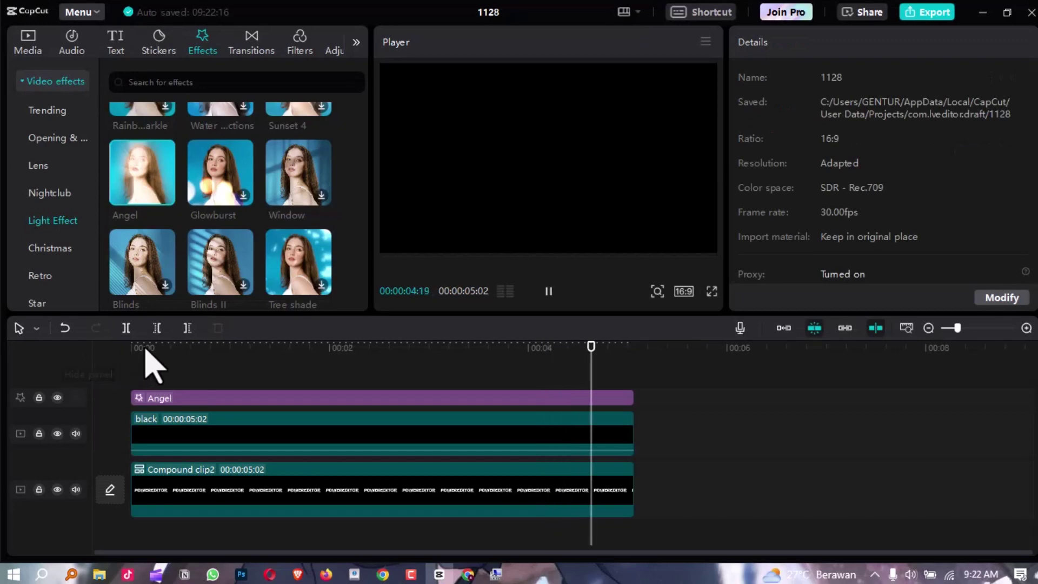
key("space")
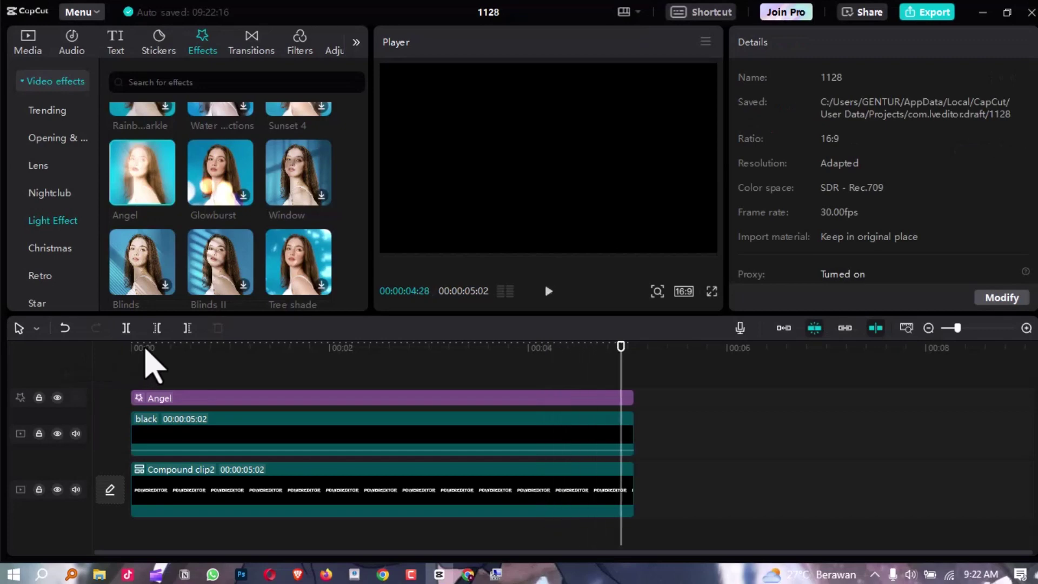
- Place the imported Temple Of Freedom music on an audio track beneath the compound clip from time zero
left_click(28, 47)
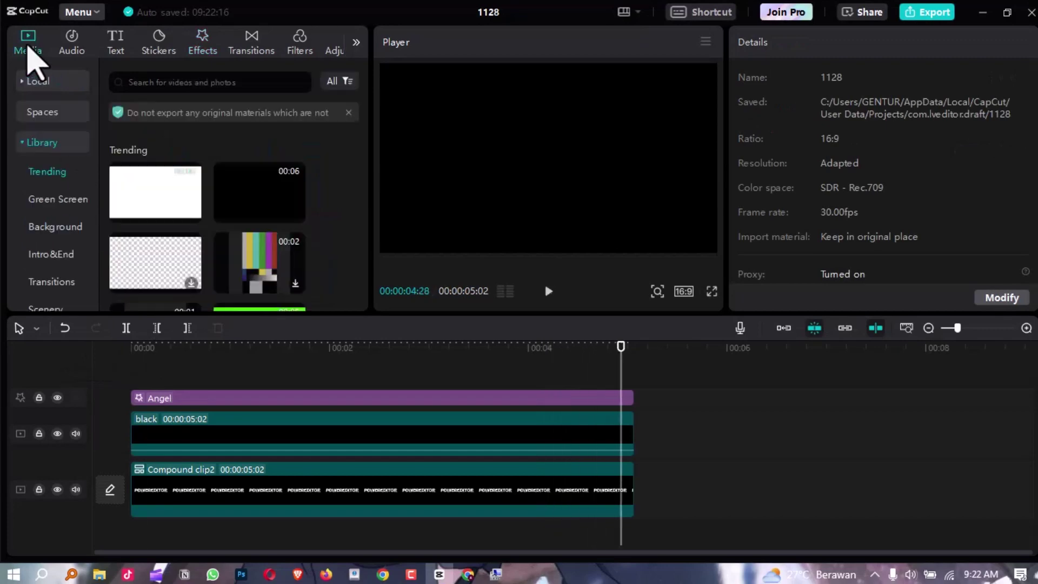
left_click(70, 83)
left_click_drag(180, 172, 126, 535)
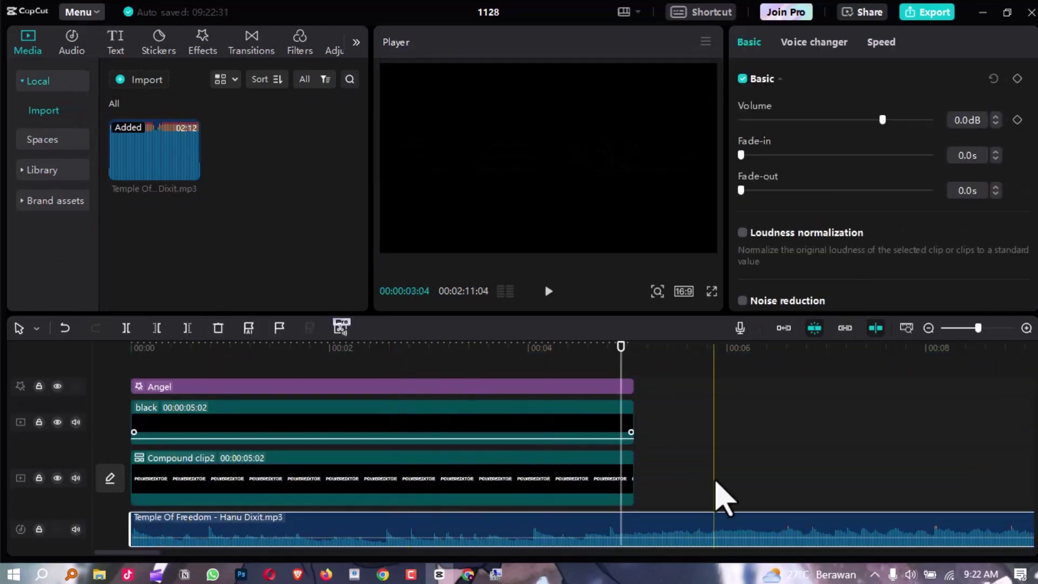
- Split the music just before the four-second mark, delete its opening part and move the remaining audio to time zero
scroll(719, 498, "down", 1)
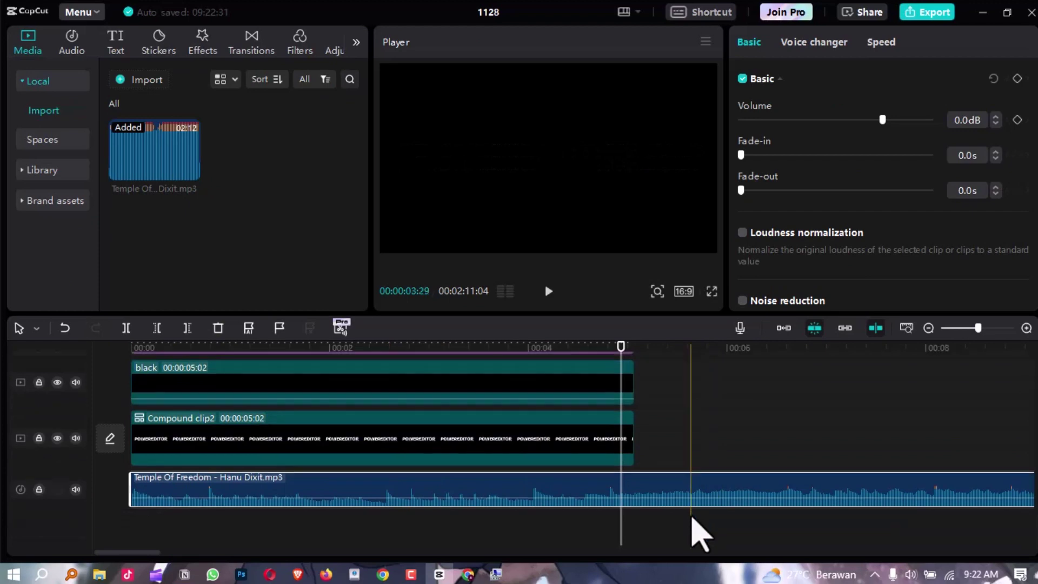
left_click(531, 350)
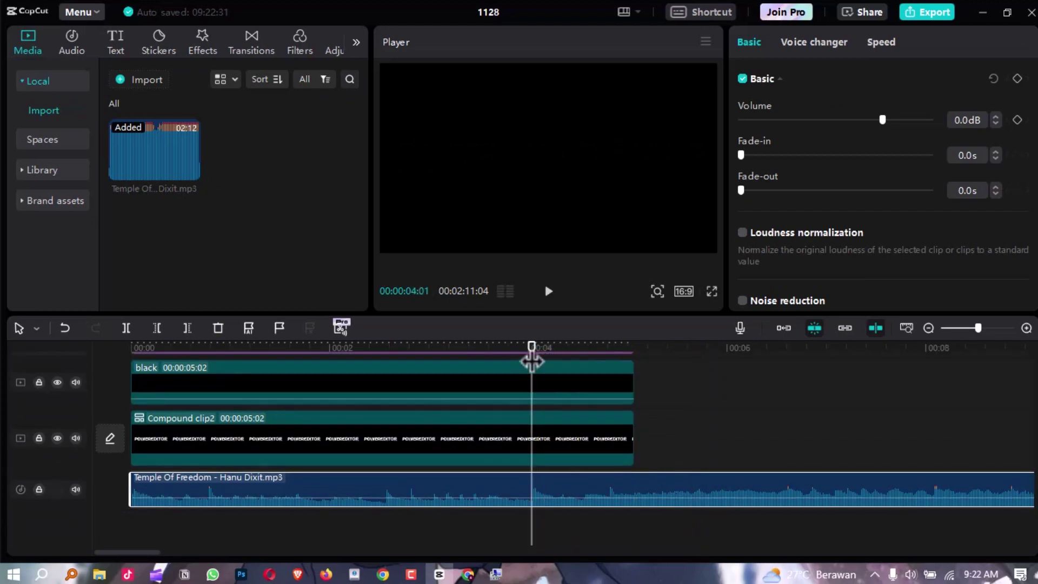
key("Left")
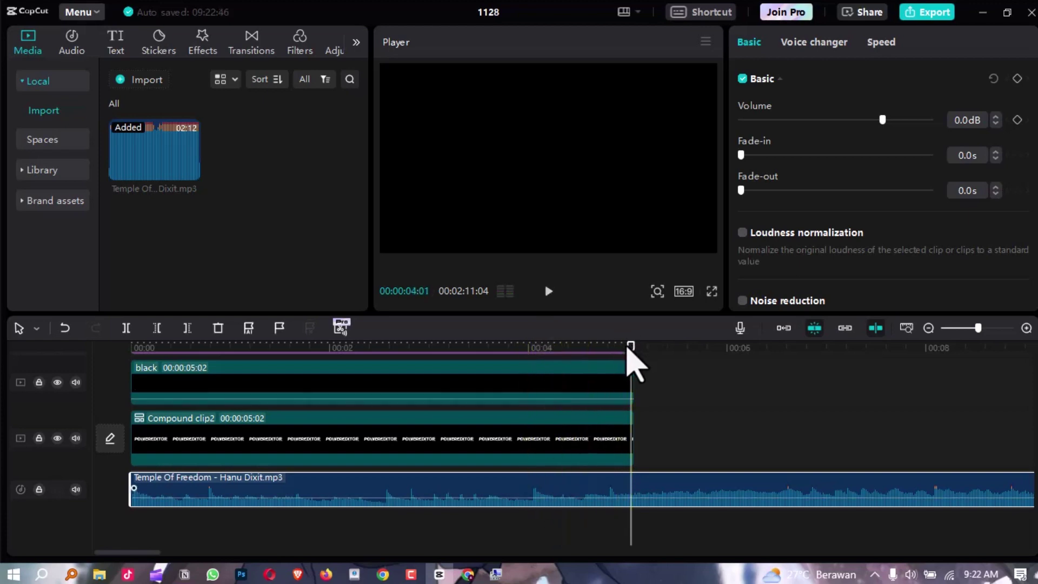
left_click_drag(628, 347, 521, 371)
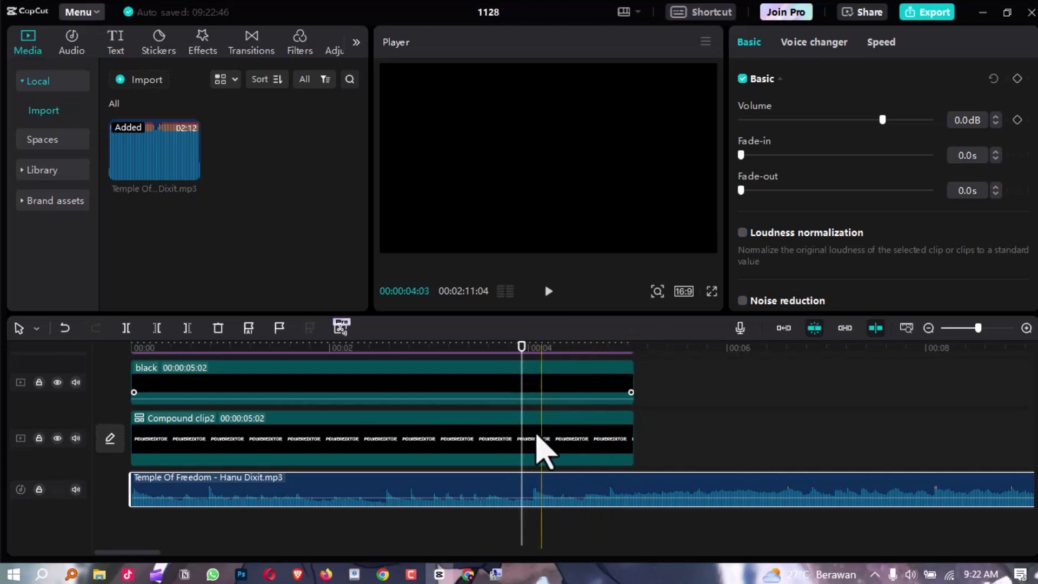
key("b")
left_click(543, 481)
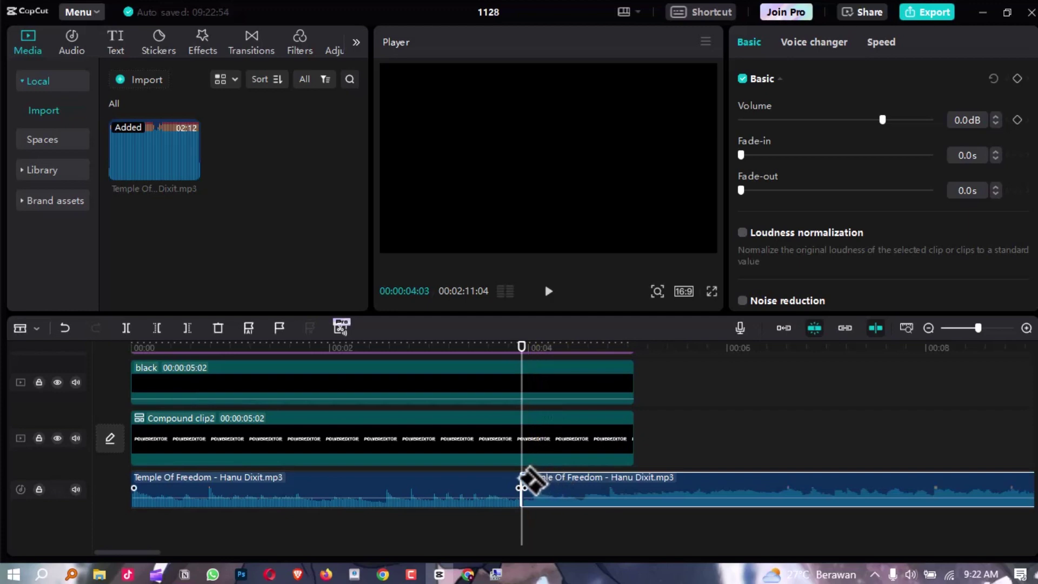
key("a")
left_click(483, 496)
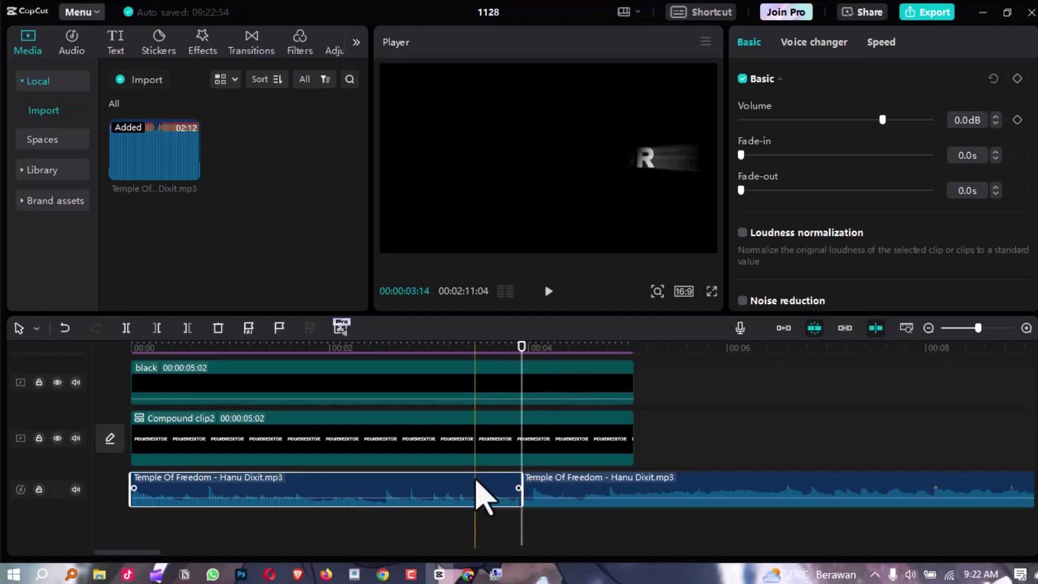
key("Delete")
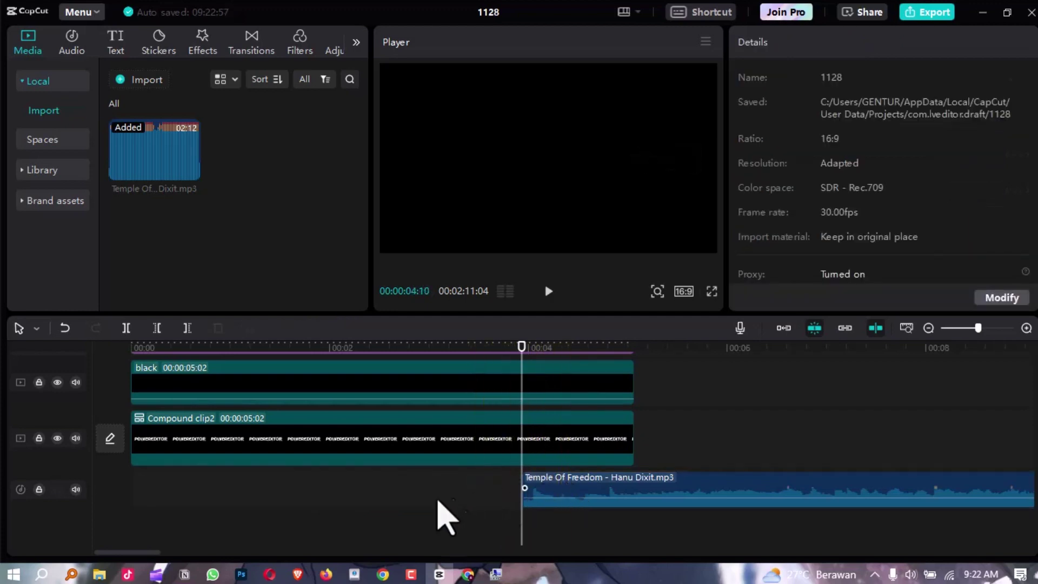
left_click_drag(438, 500, 134, 493)
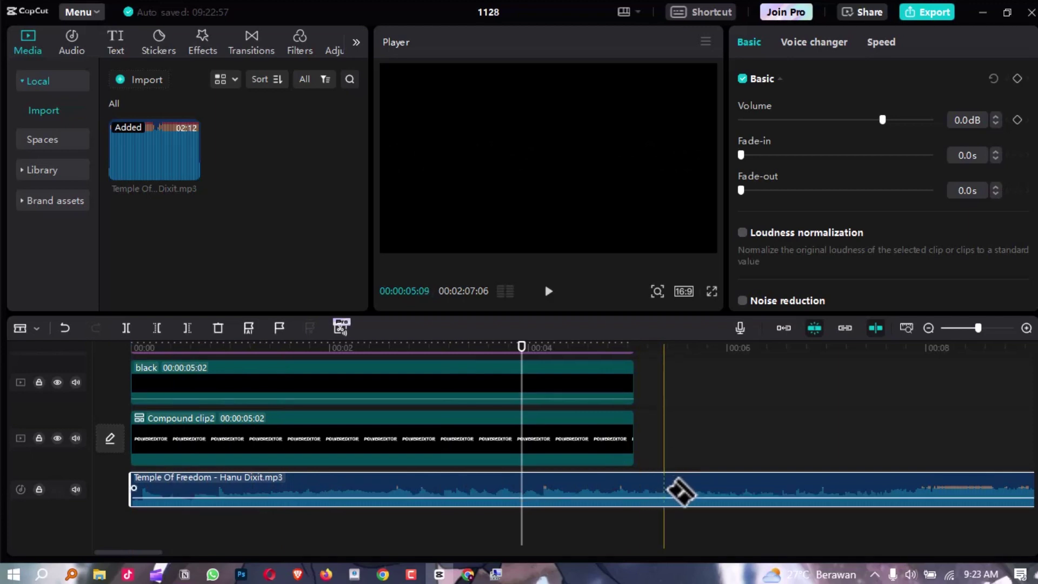
- Cut the music off at 00:00:05:11, delete the remainder and give the kept part a 0.7 s fade-out
left_click(664, 487)
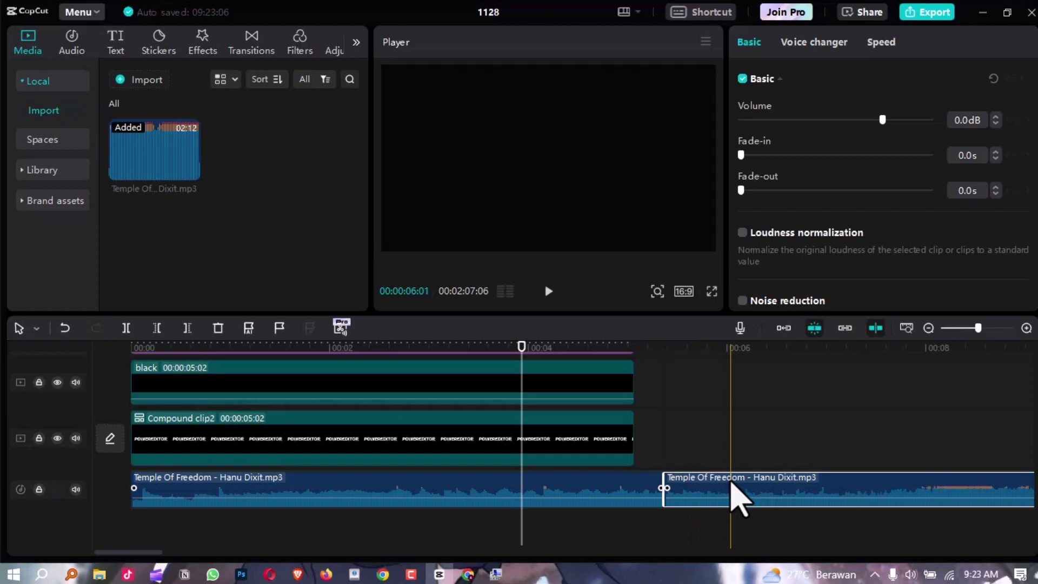
key("Delete")
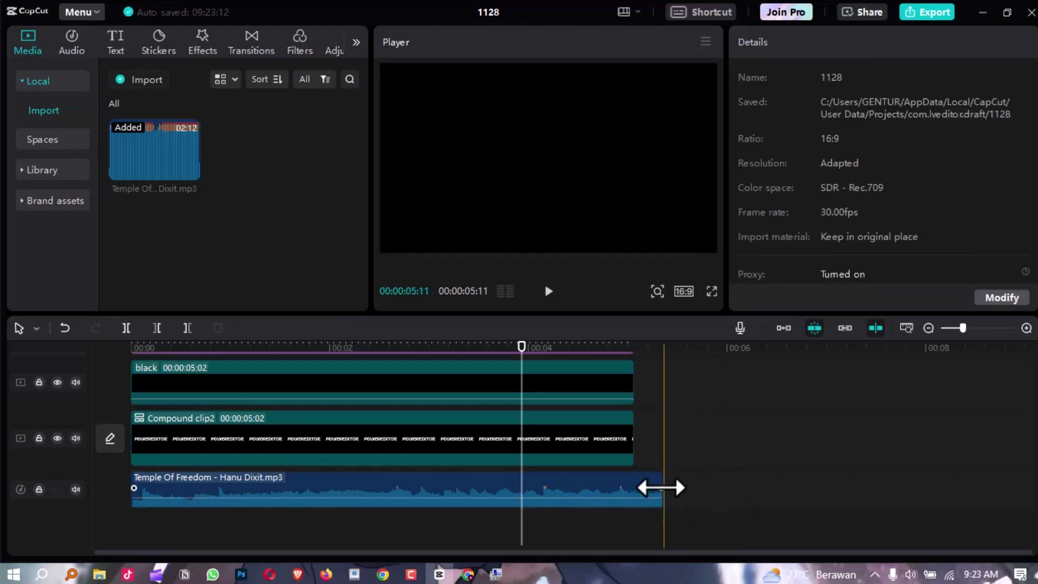
left_click(660, 488)
left_click_drag(640, 489, 603, 489)
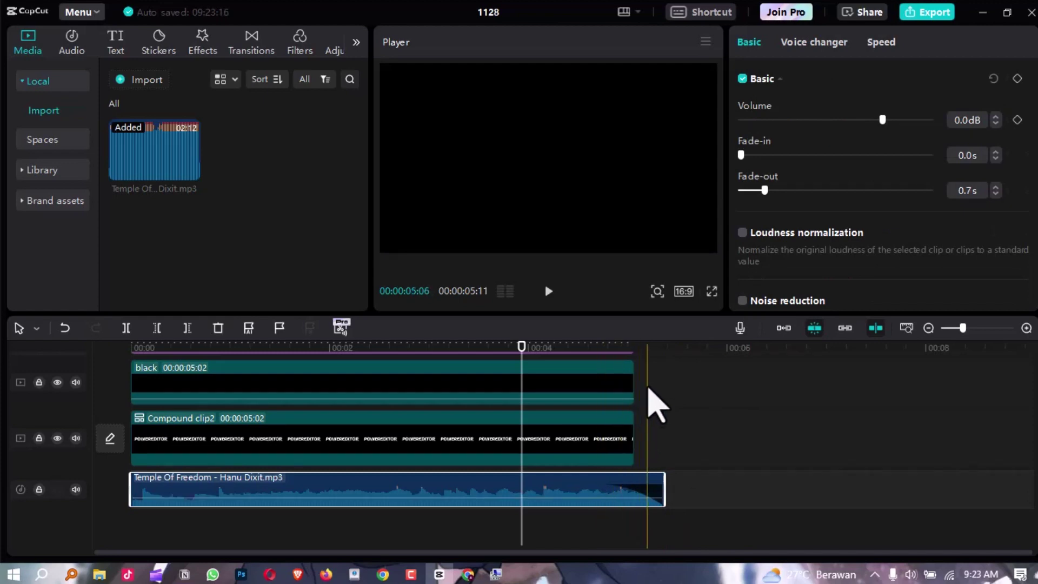
- Return to time zero and open the finished title with music in the full-screen preview
scroll(584, 429, "up", 3)
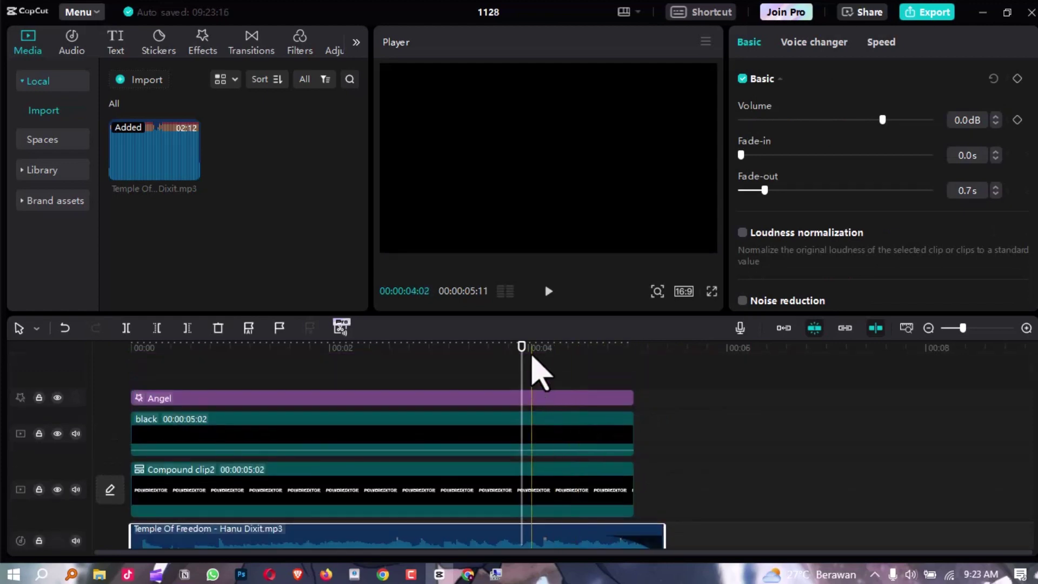
left_click_drag(525, 363, 60, 414)
key("ctrl+shift+f")
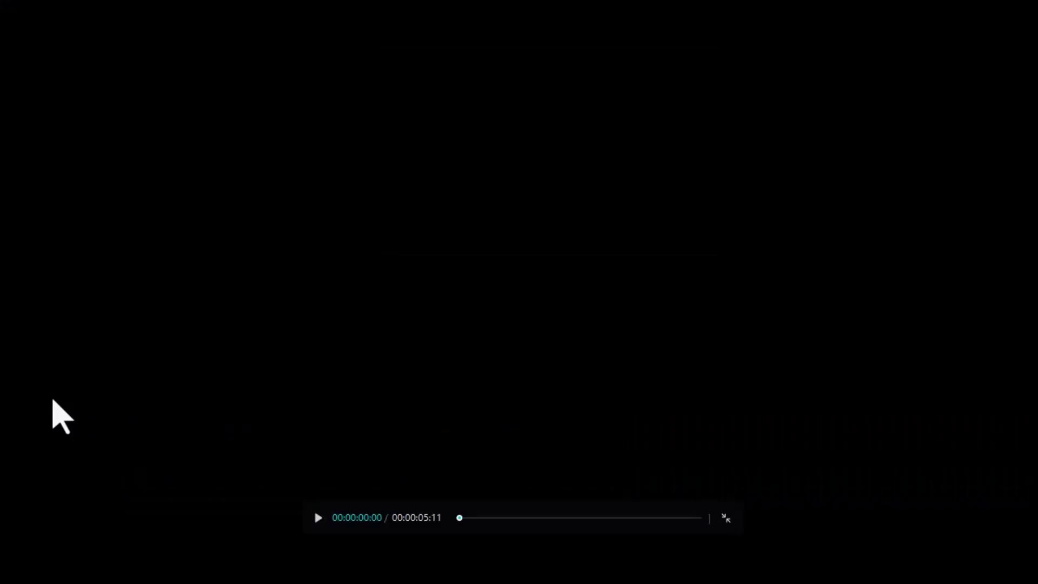
- Play the finished title with its music through to the end in full screen, and return to the editor
key("space")
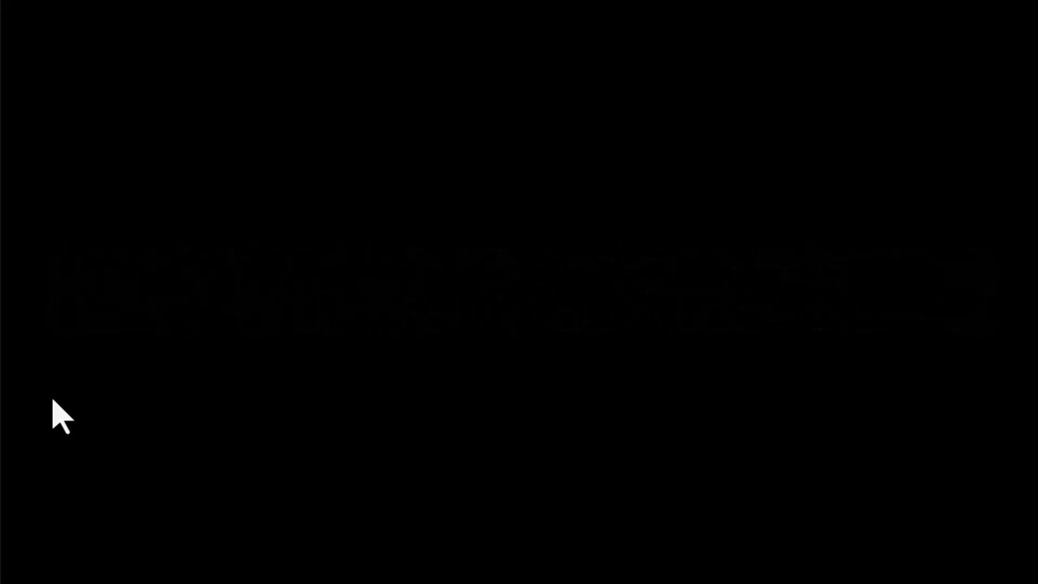
key("Escape")
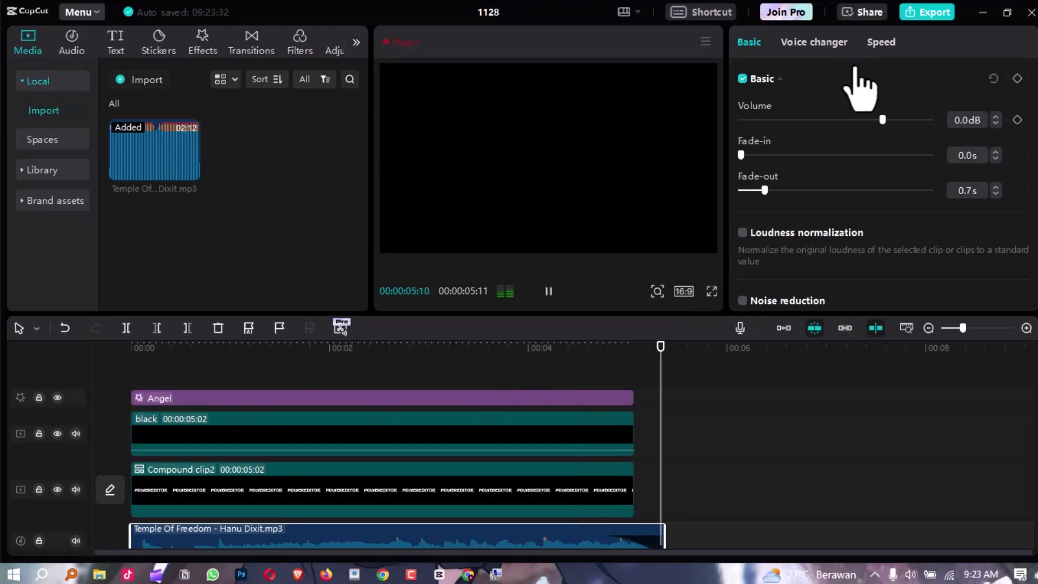
key("space")
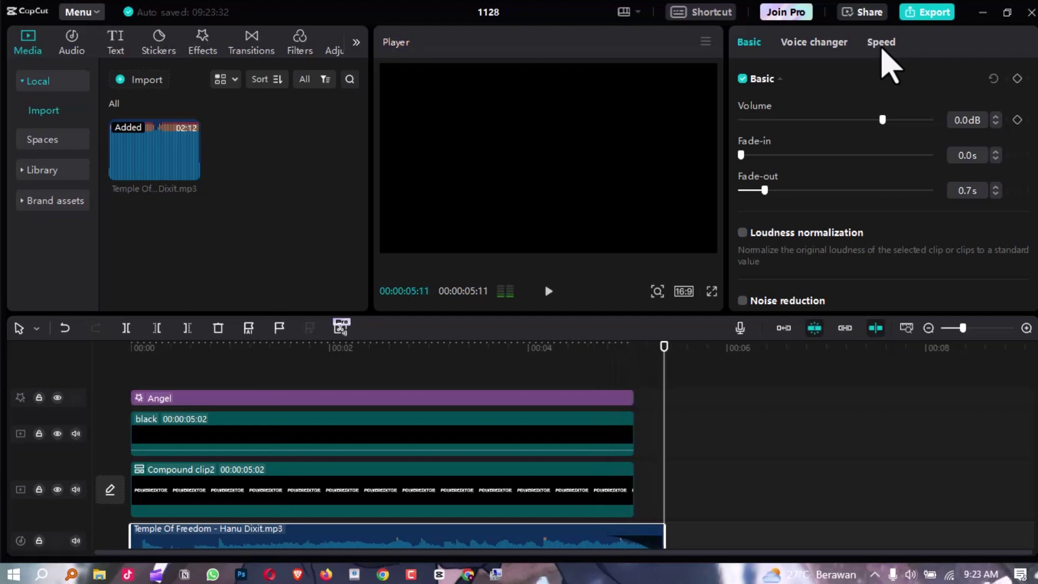
- Export the video under the title OPENIGN YOUTUBE as a 1080P H.264 mp4 at 30fps with the recommended bit rate
left_click(919, 15)
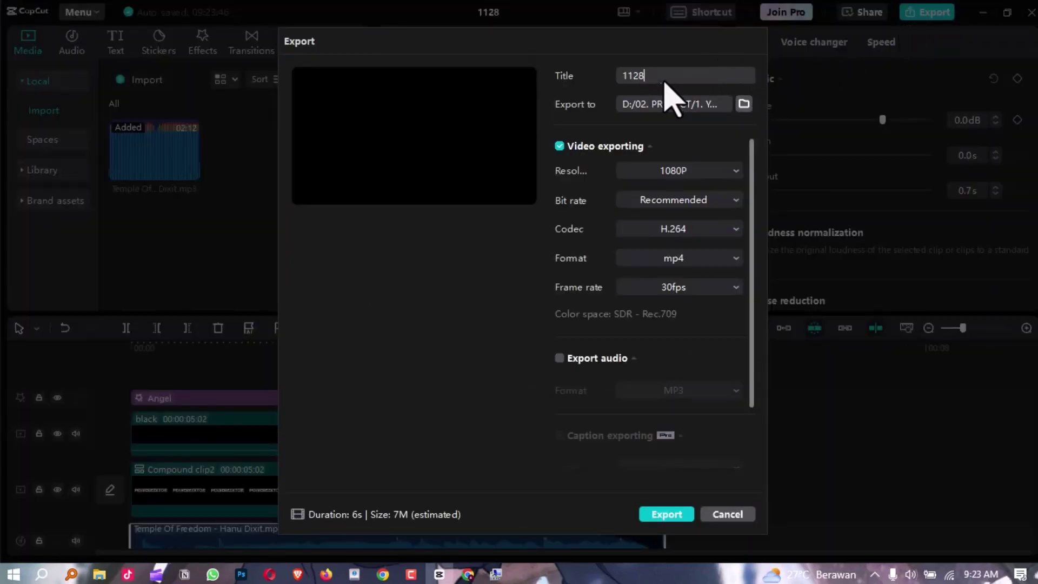
left_click_drag(664, 80, 593, 96)
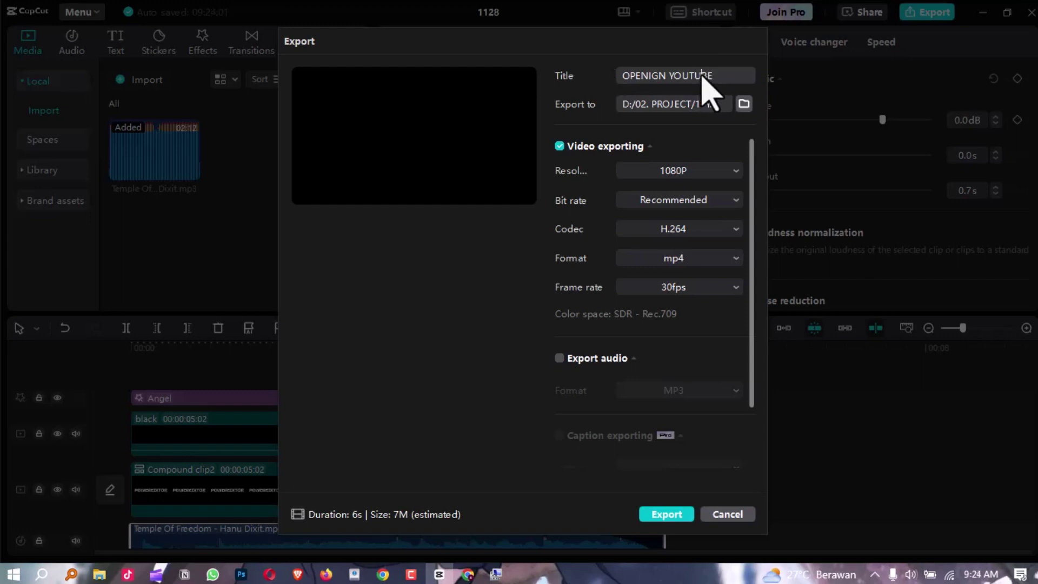
scroll(690, 459, "down", 2)
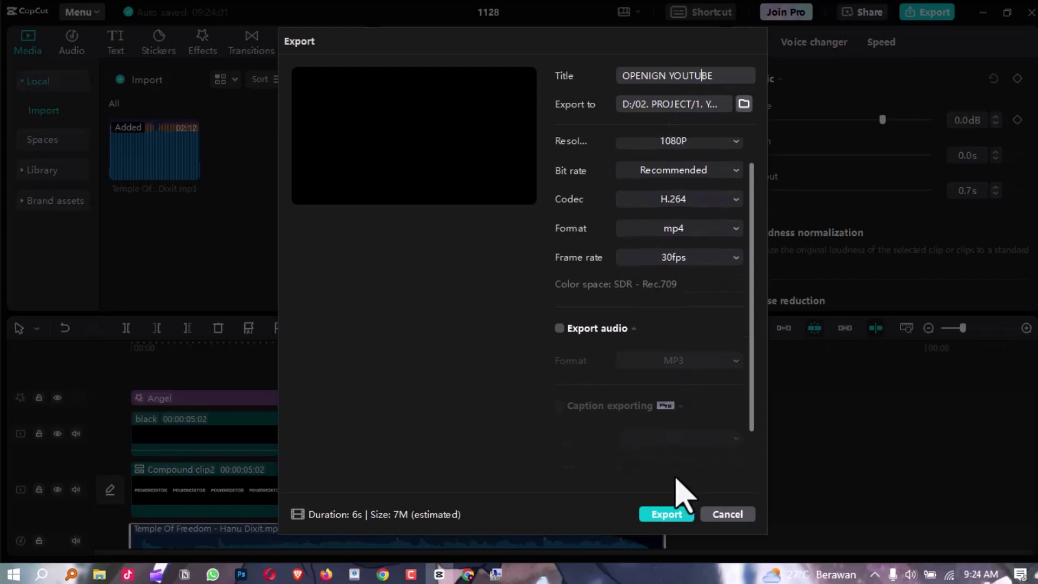
left_click(681, 513)
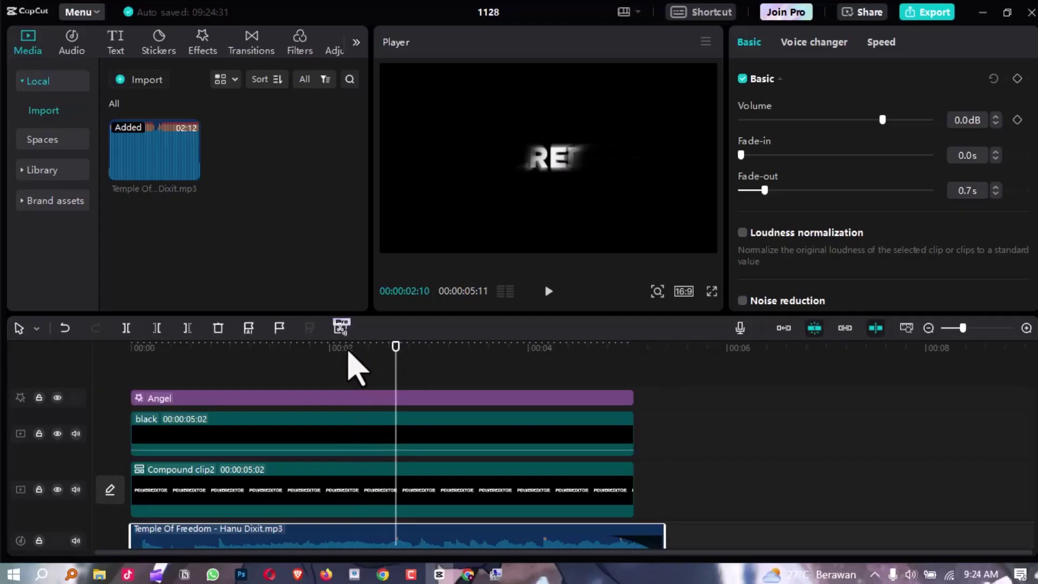
- Move the playhead to 00:00:02:05 to view the title partway through its reveal
left_click(346, 349)
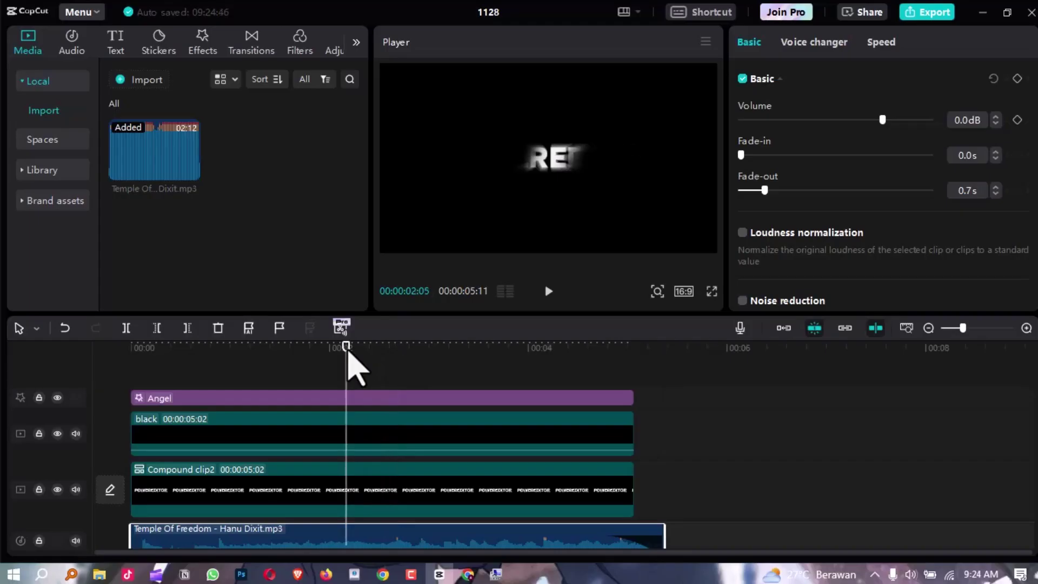